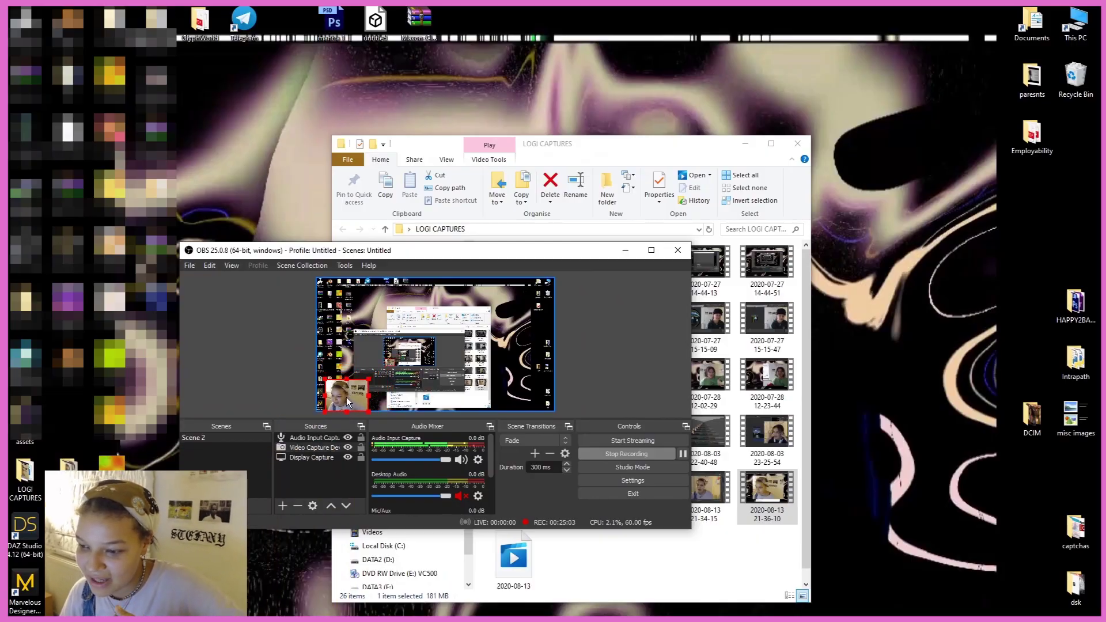
Step: Shrink the webcam overlay in OBS, minimize File Explorer, and bring Blender back to the front
drag(347, 397, 344, 388)
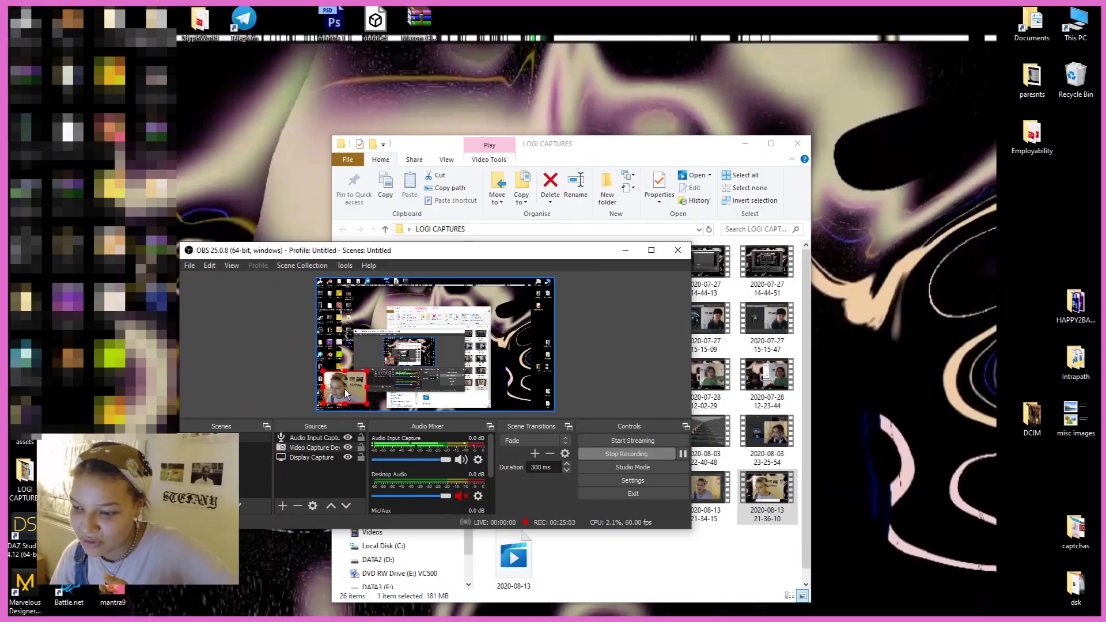
click(746, 144)
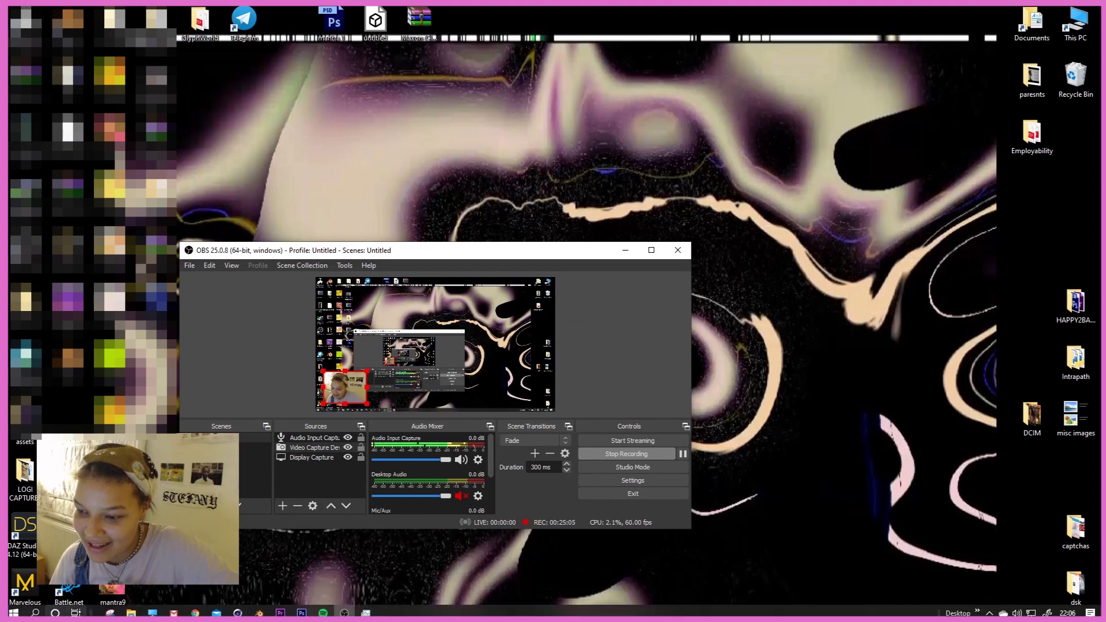
click(257, 613)
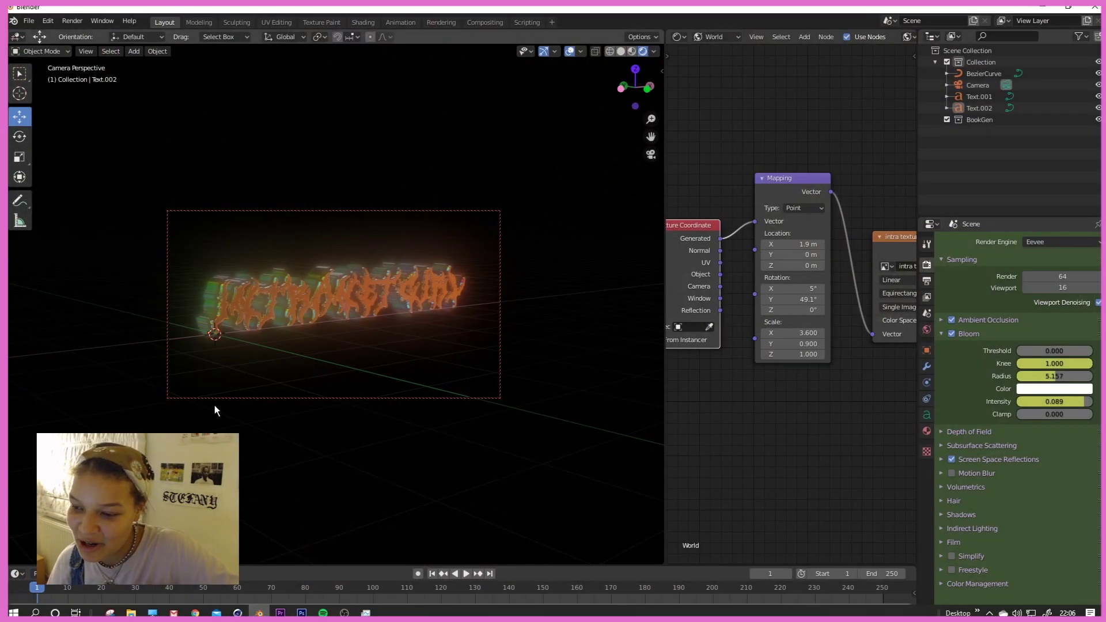
Step: Start a new General file in Blender, discarding the unsaved project
click(28, 20)
mouse_move(81, 38)
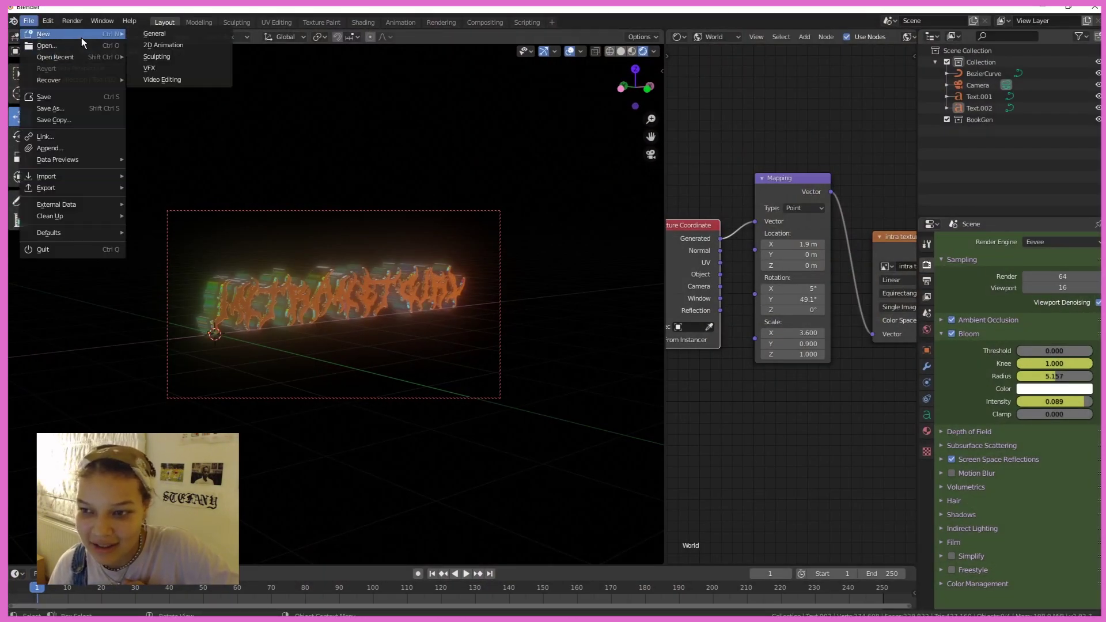
click(172, 36)
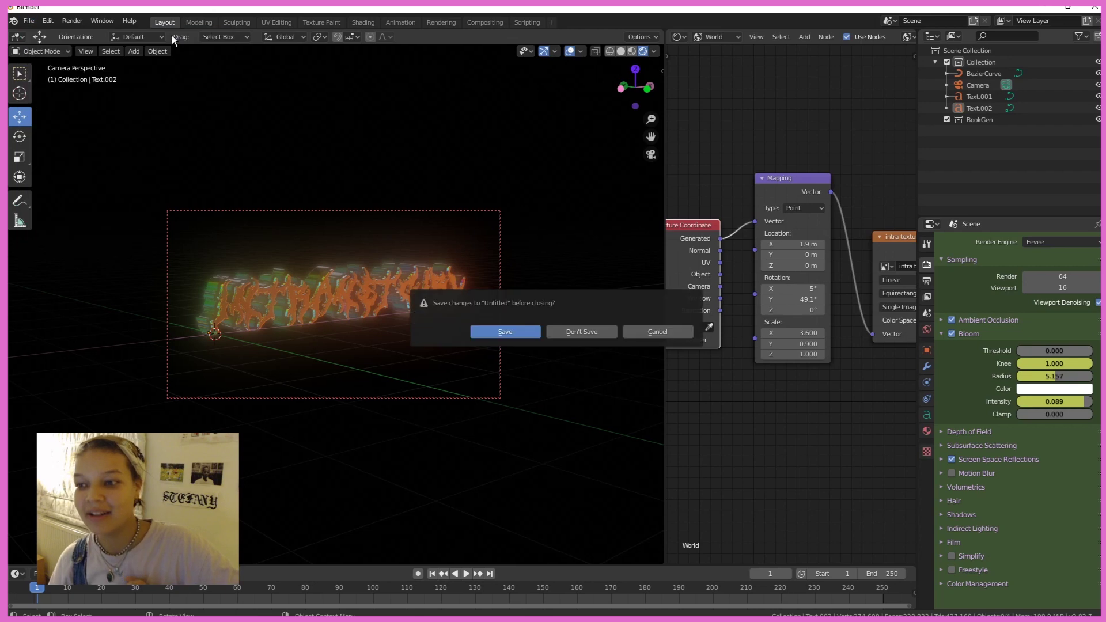
click(580, 332)
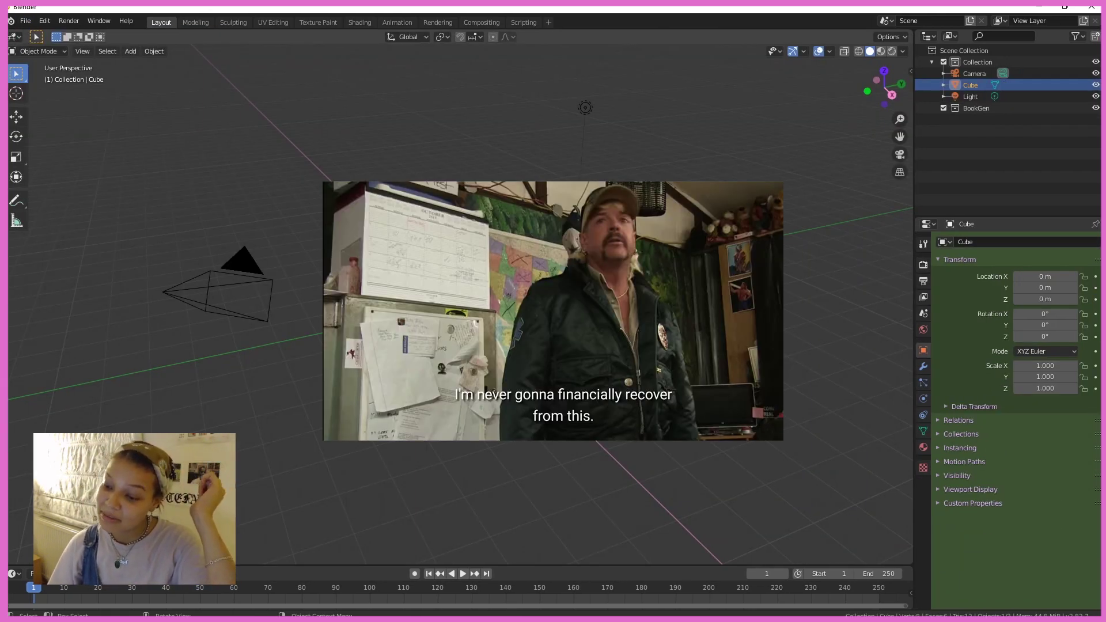
Step: Select and delete the default camera, cube and light
key(a)
key(x)
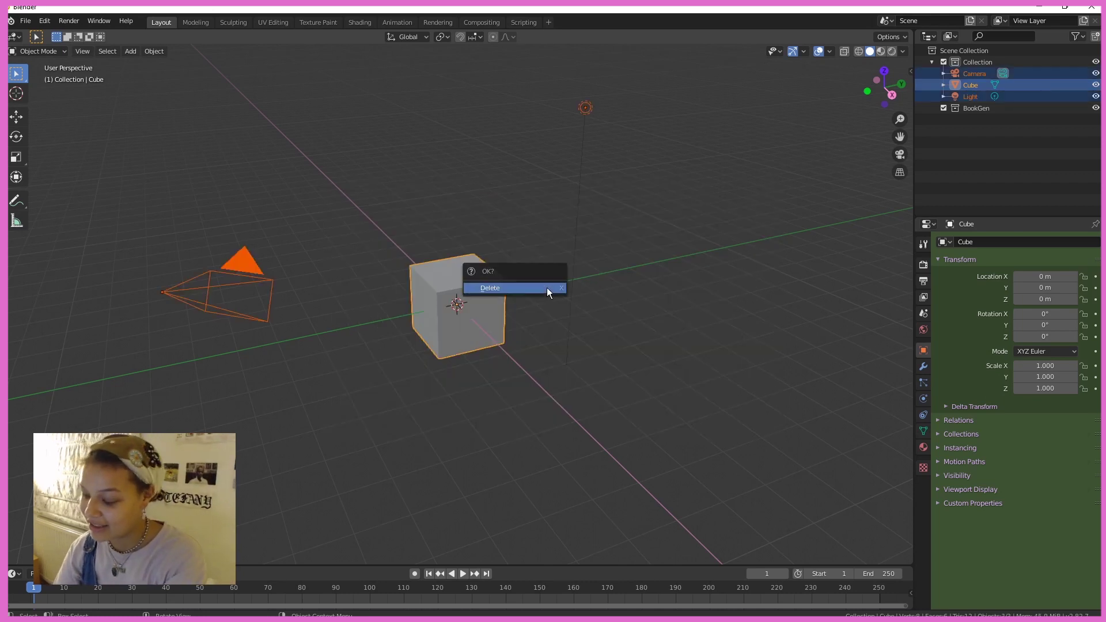
click(547, 288)
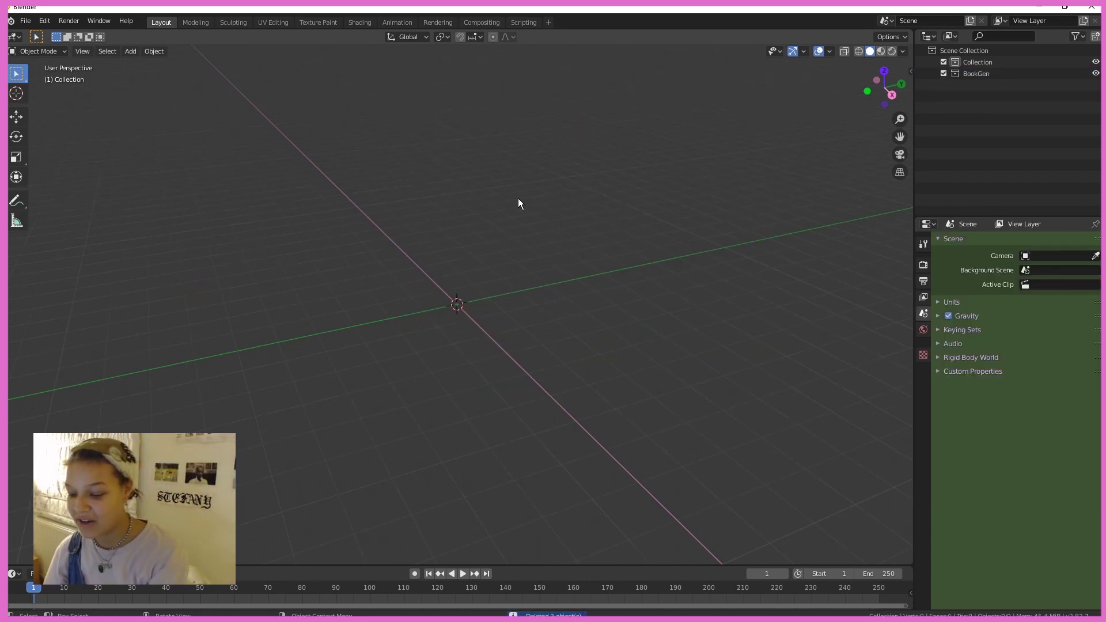
key(shift+a)
mouse_move(512, 312)
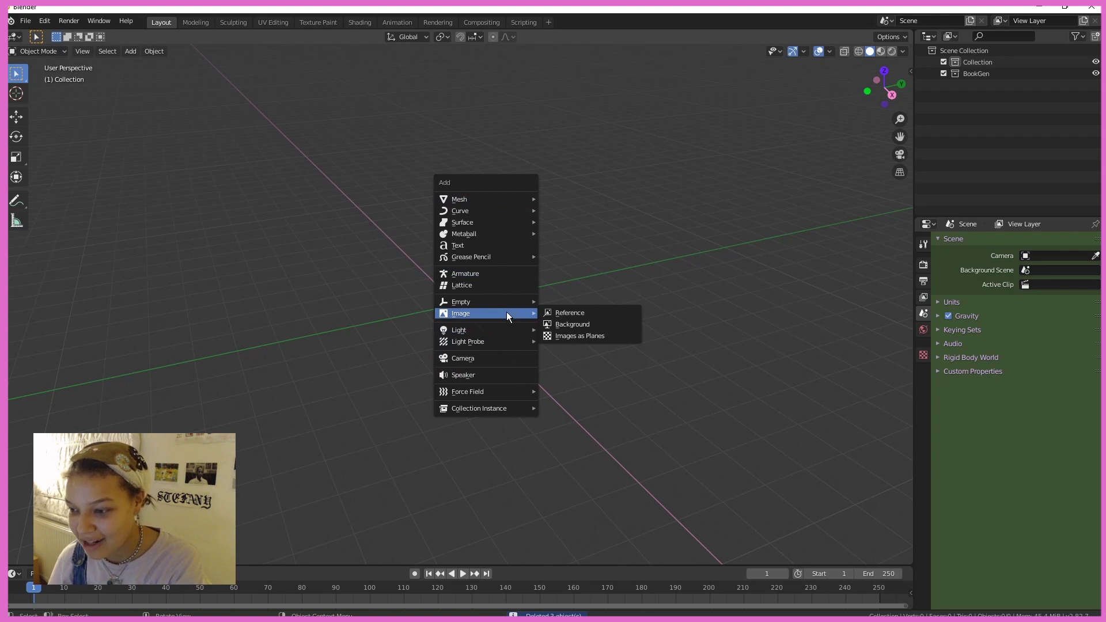
Step: Add a text object and rotate it 90° about X with 'rx90'
click(511, 247)
middle_drag(500, 406, 544, 393)
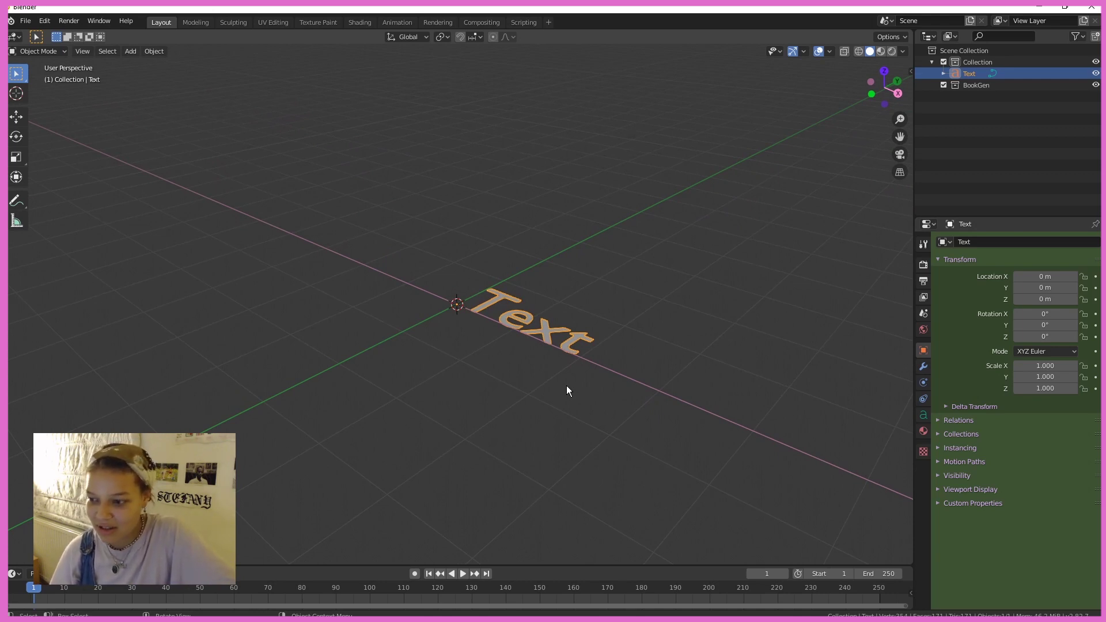
text(rx)
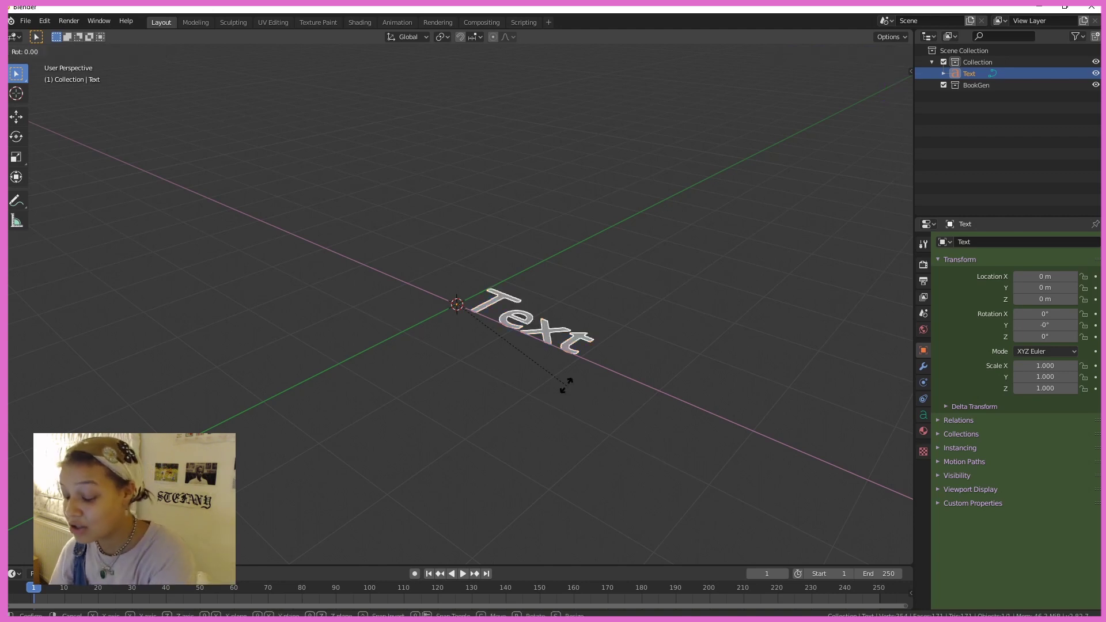
text(90)
key(Return)
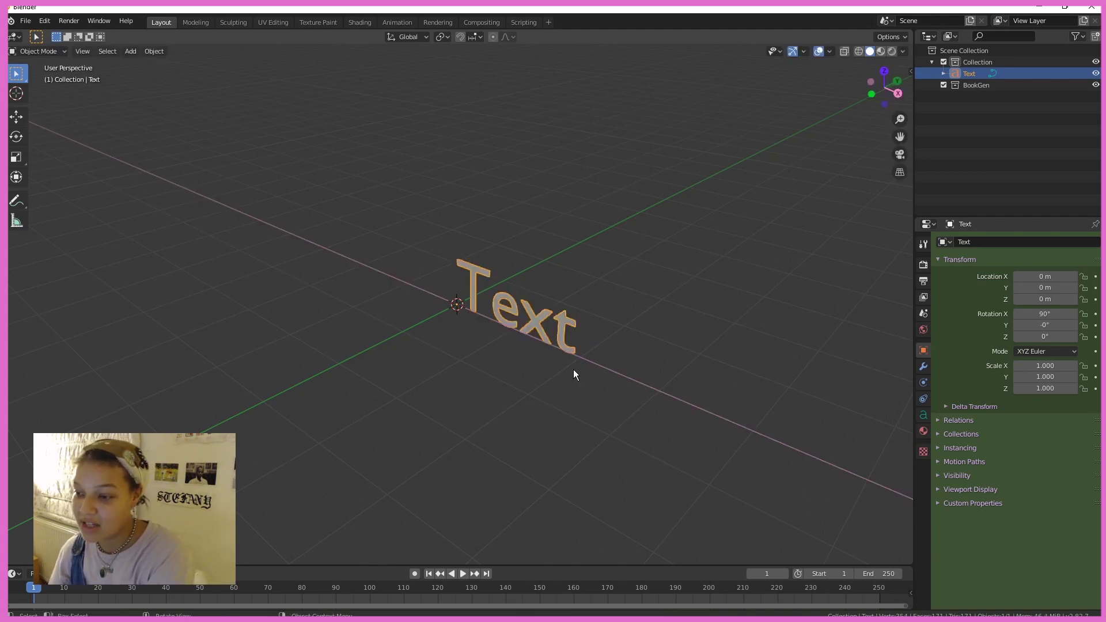
Step: Replace the default word 'Text' with 'INTRANETGIRL' in edit mode
key(Tab)
key(BackSpace)
key(BackSpace)
key(BackSpace)
key(BackSpace)
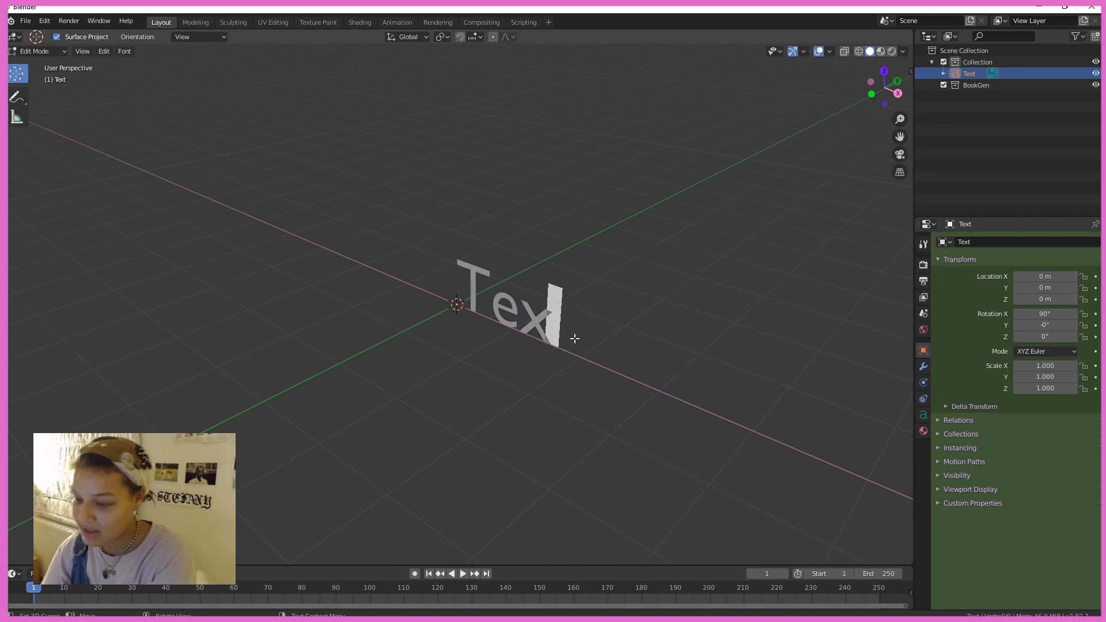
text(INTRA)
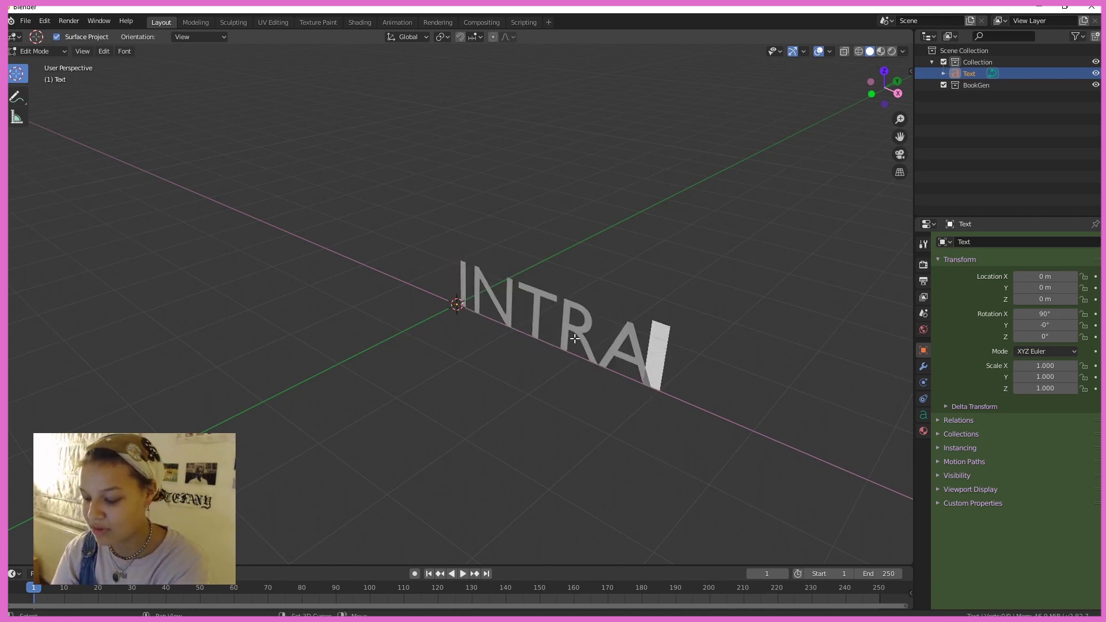
text(NETCIRL)
scroll(455, 277, down, 6)
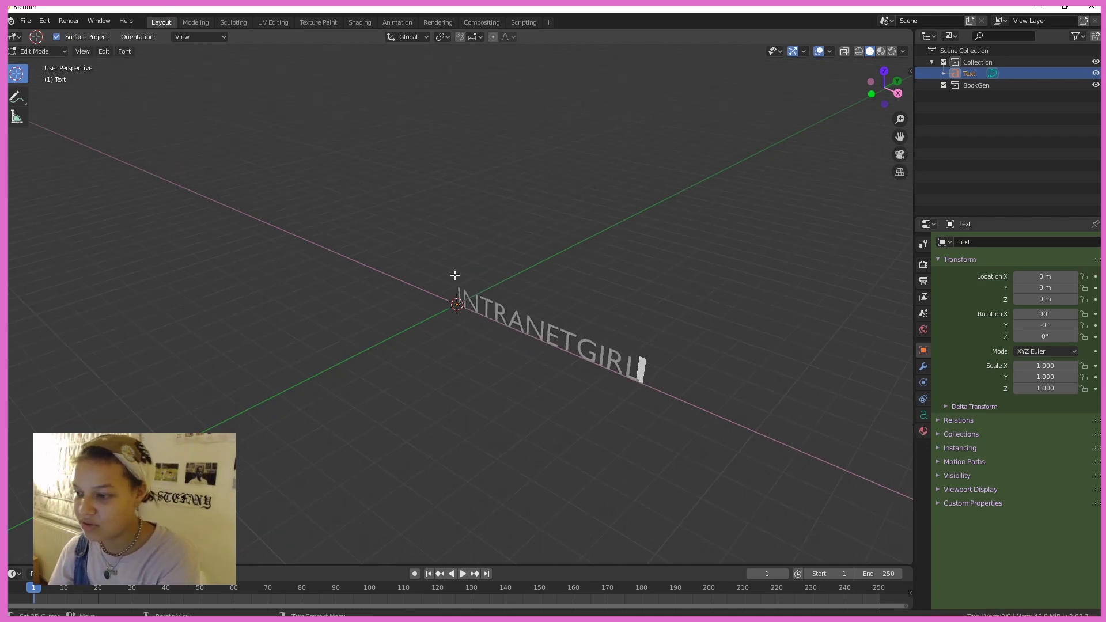
scroll(630, 400, up, 2)
middle_drag(728, 420, 656, 409)
key(Tab)
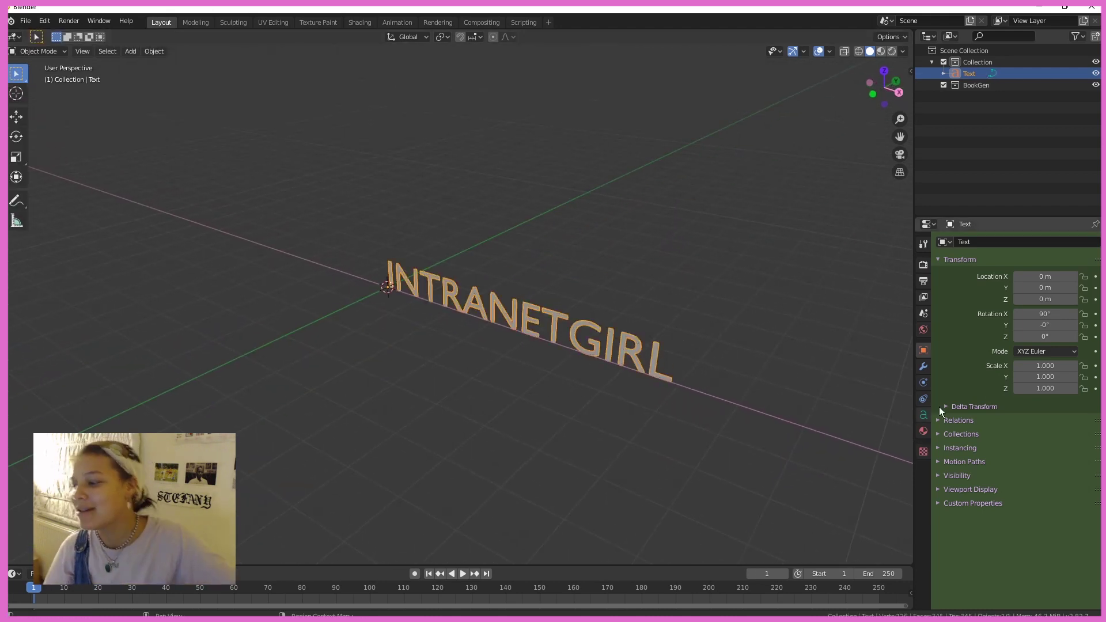
click(924, 417)
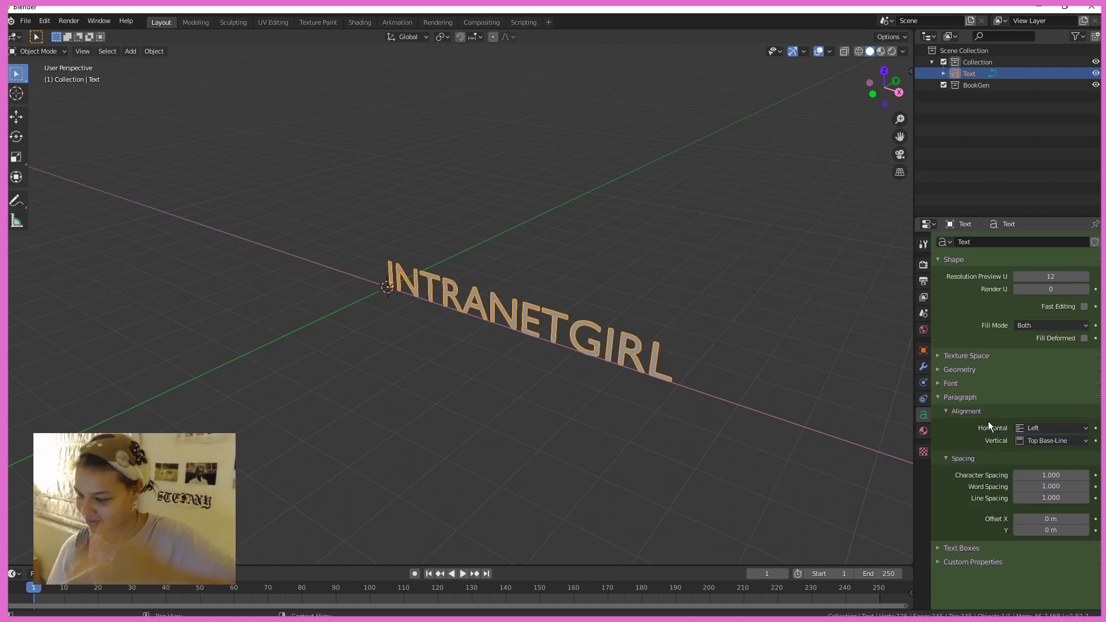
Step: Extrude the text into thick 3D letters and set its font to ArtDystopia
click(956, 370)
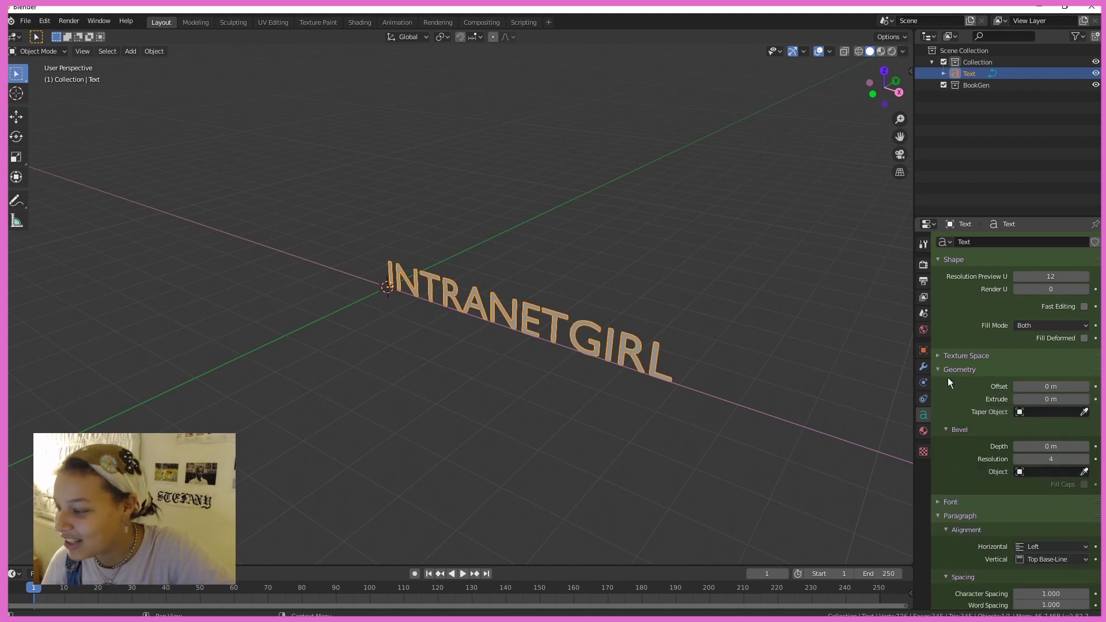
drag(1042, 399, 1069, 399)
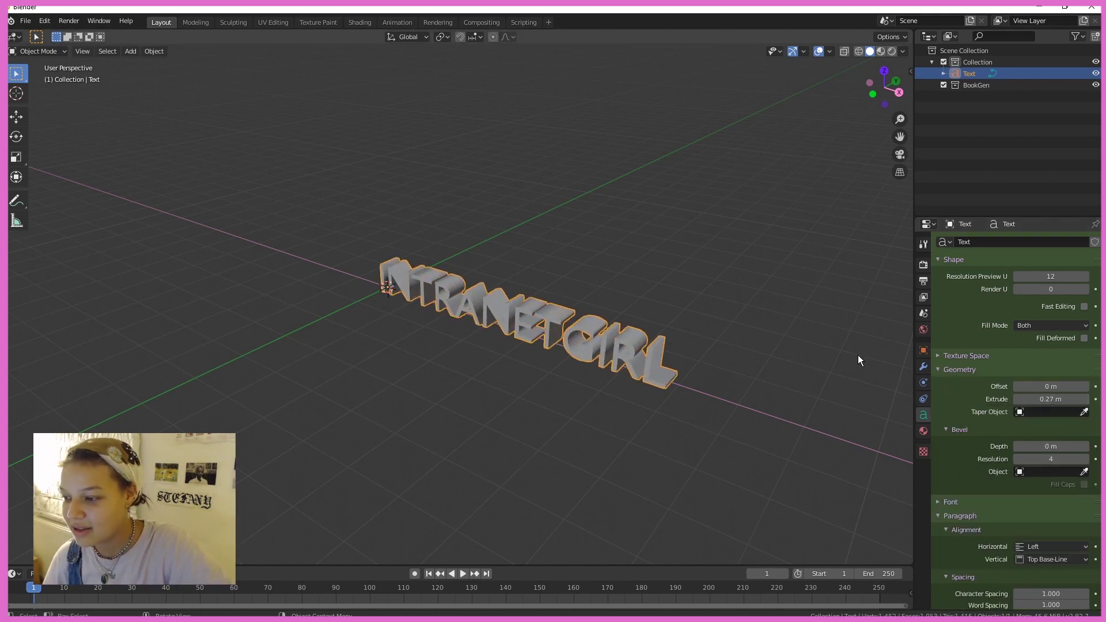
click(1057, 502)
click(1083, 519)
click(761, 175)
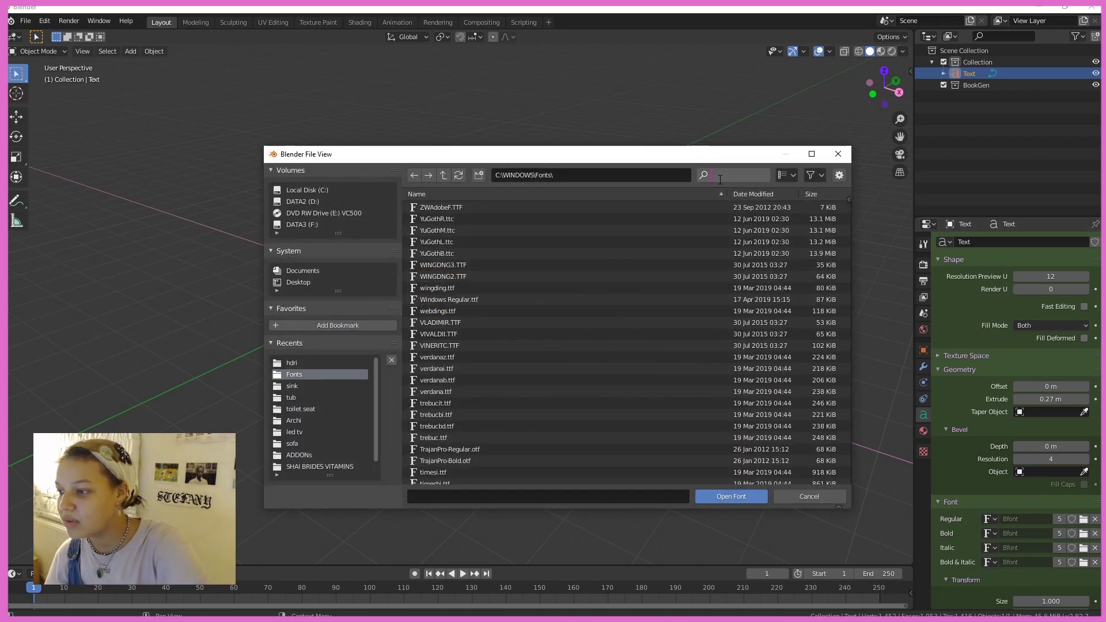
text(art)
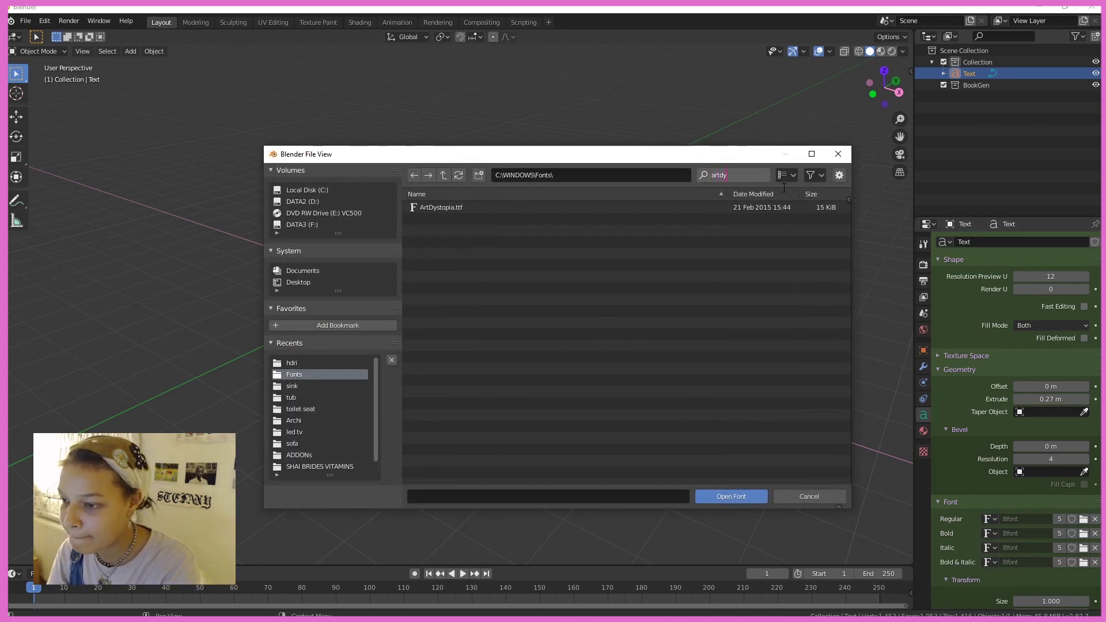
text(dy)
double_click(440, 207)
Step: Paste a duplicate Text.001 and reduce the extrusions to about 0.11 m
key(ctrl+v)
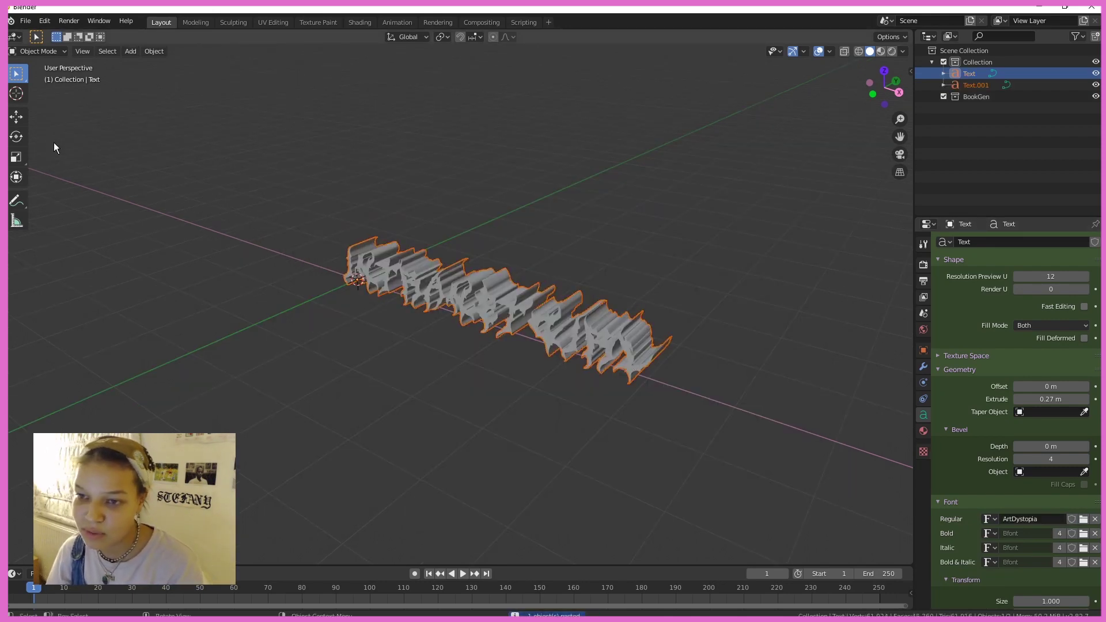
click(16, 117)
middle_drag(380, 271, 497, 349)
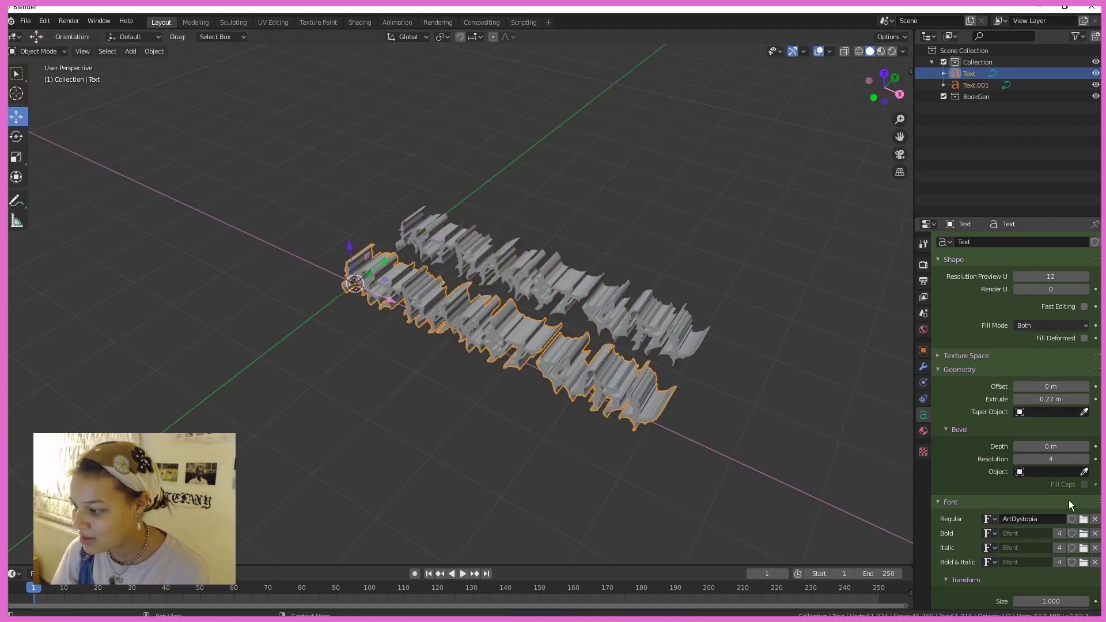
drag(1051, 399, 1020, 399)
click(628, 324)
click(593, 386)
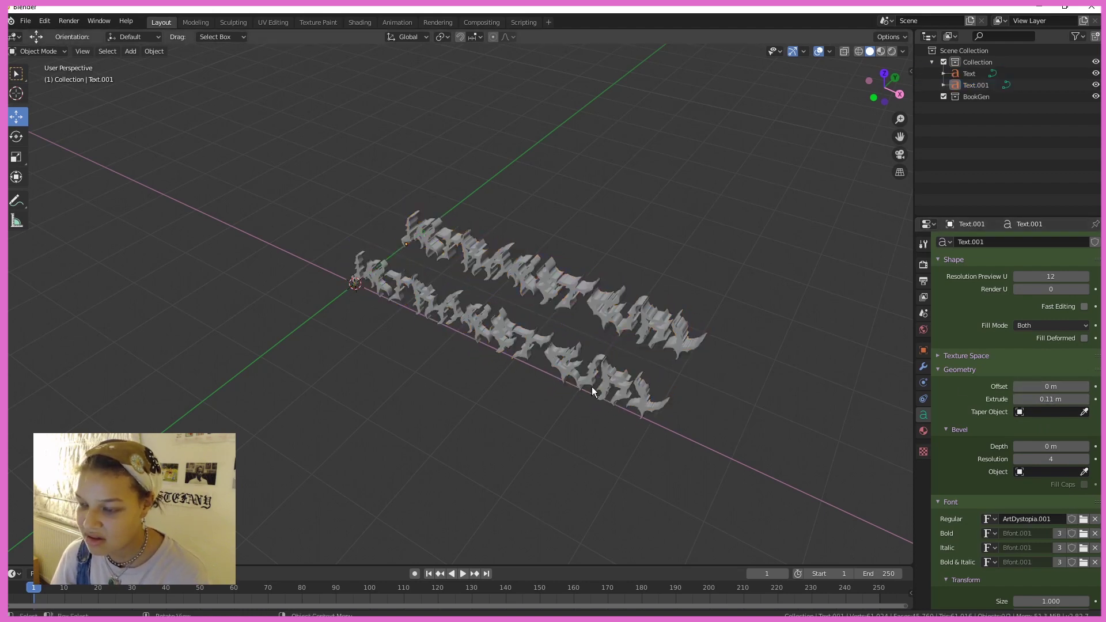
Step: Give Text.001 a 0.03 m bevel with a resolution of 10
scroll(545, 361, up, 3)
scroll(555, 359, down, 2)
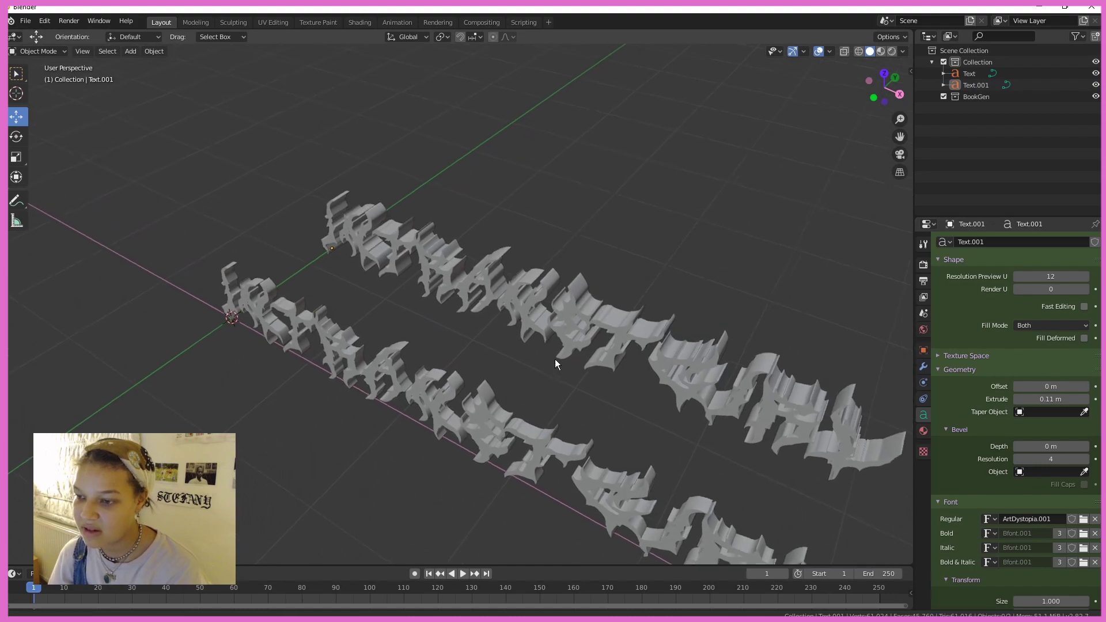
click(585, 323)
scroll(582, 298, up, 5)
middle_drag(582, 299, 580, 333)
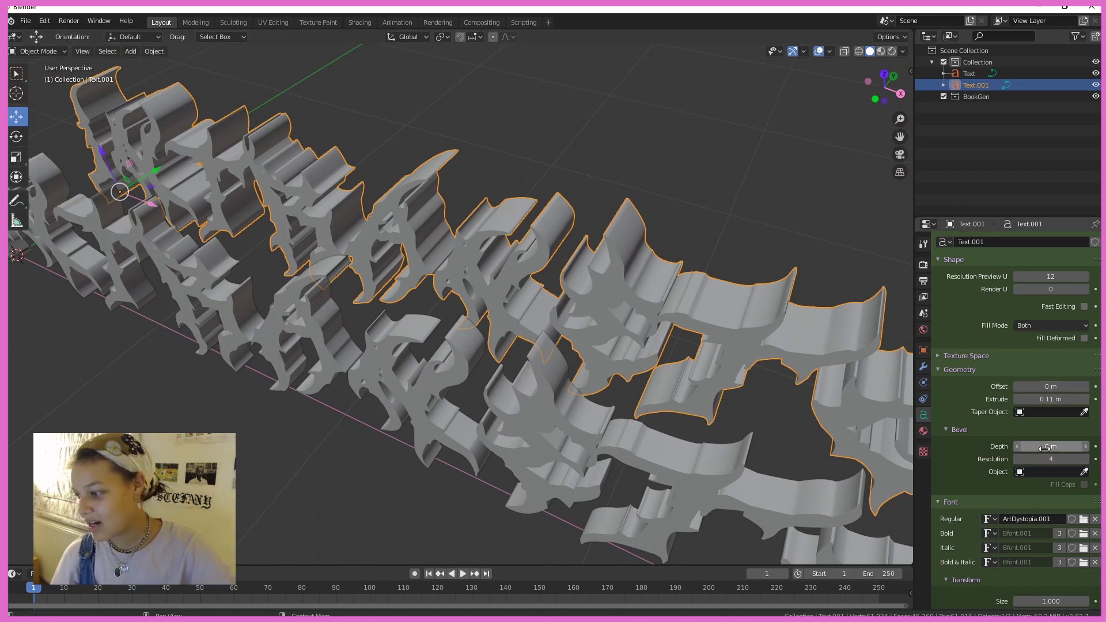
drag(1051, 446, 1063, 446)
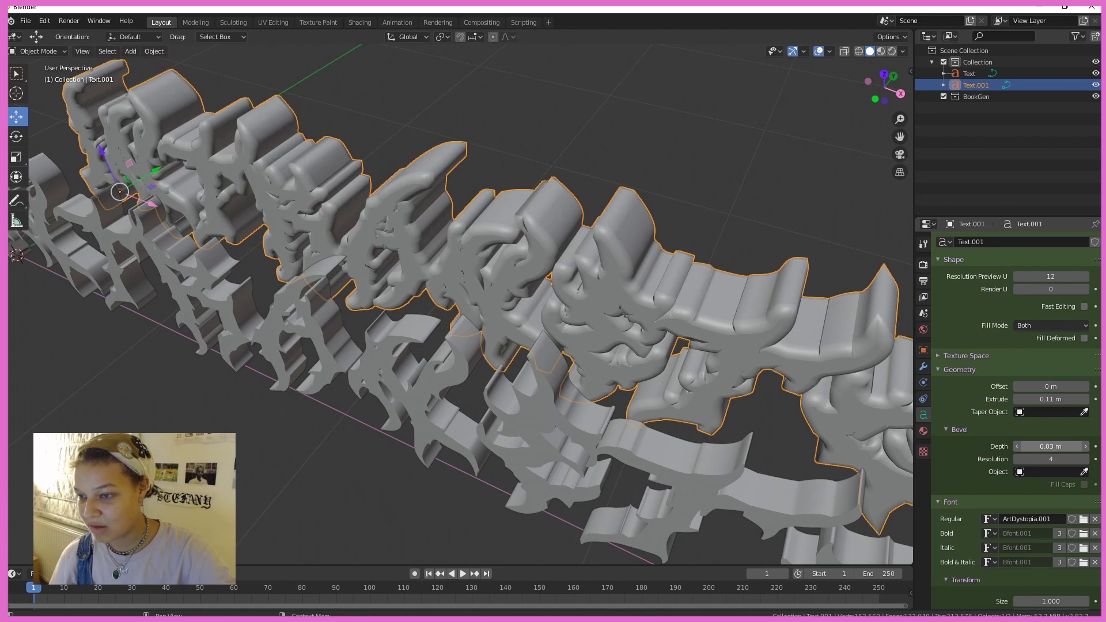
mouse_move(1063, 446)
mouse_down()
mouse_move(1077, 447)
mouse_move(1063, 446)
mouse_up()
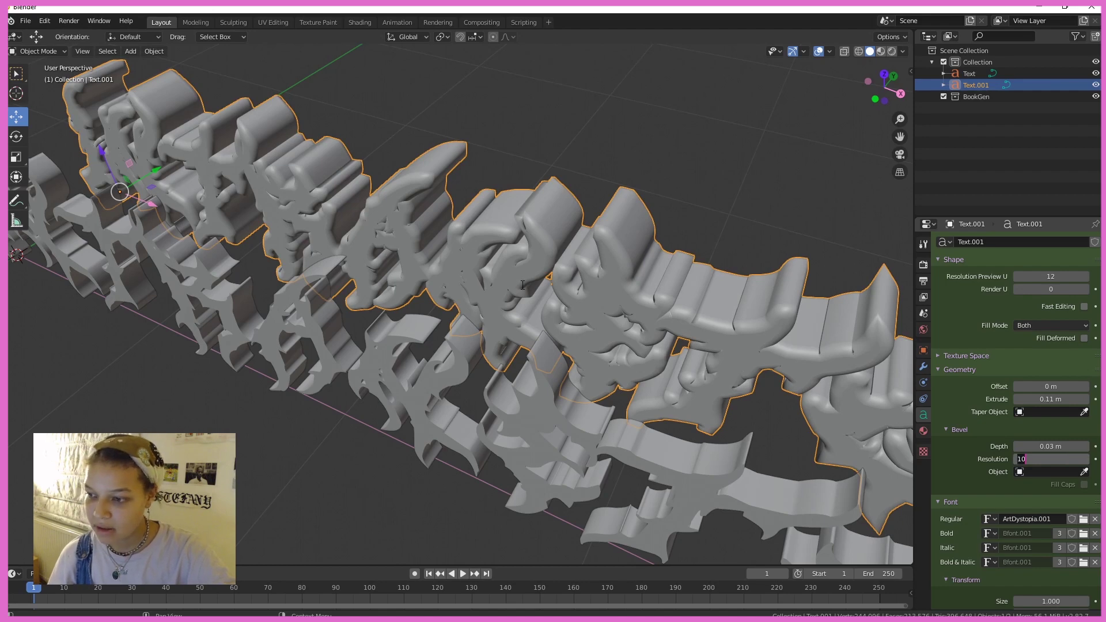
key(Return)
Step: Slide Text.001 closer to the front text
middle_drag(700, 385, 572, 354)
scroll(398, 218, down, 3)
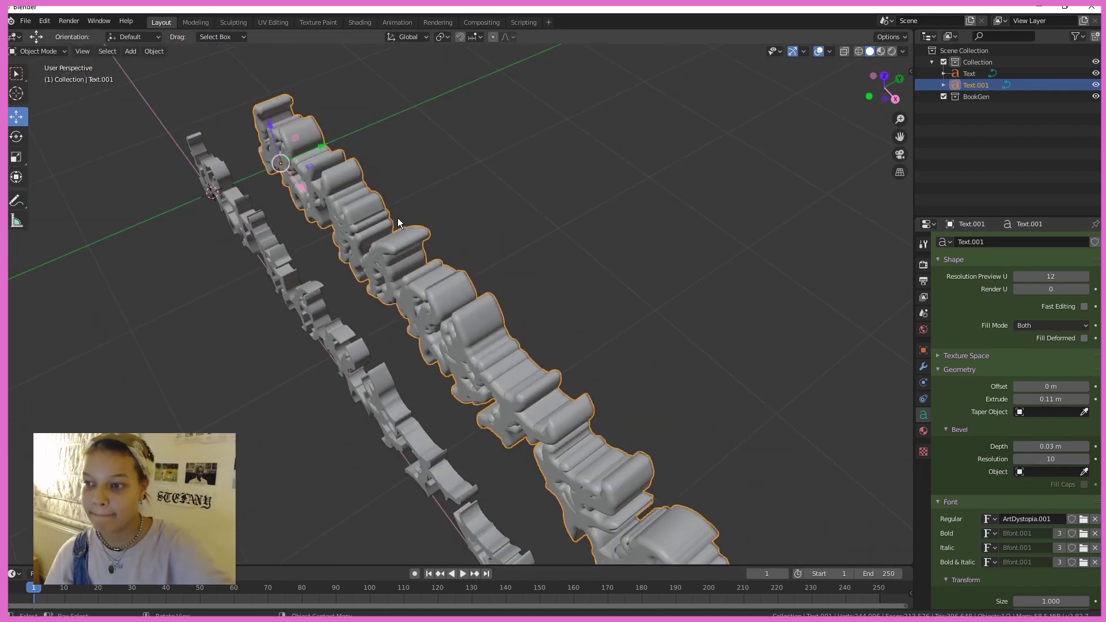
drag(320, 150, 268, 185)
Step: Set the front Text object's bevel depth to 0.01 m
middle_drag(363, 229, 451, 253)
click(451, 254)
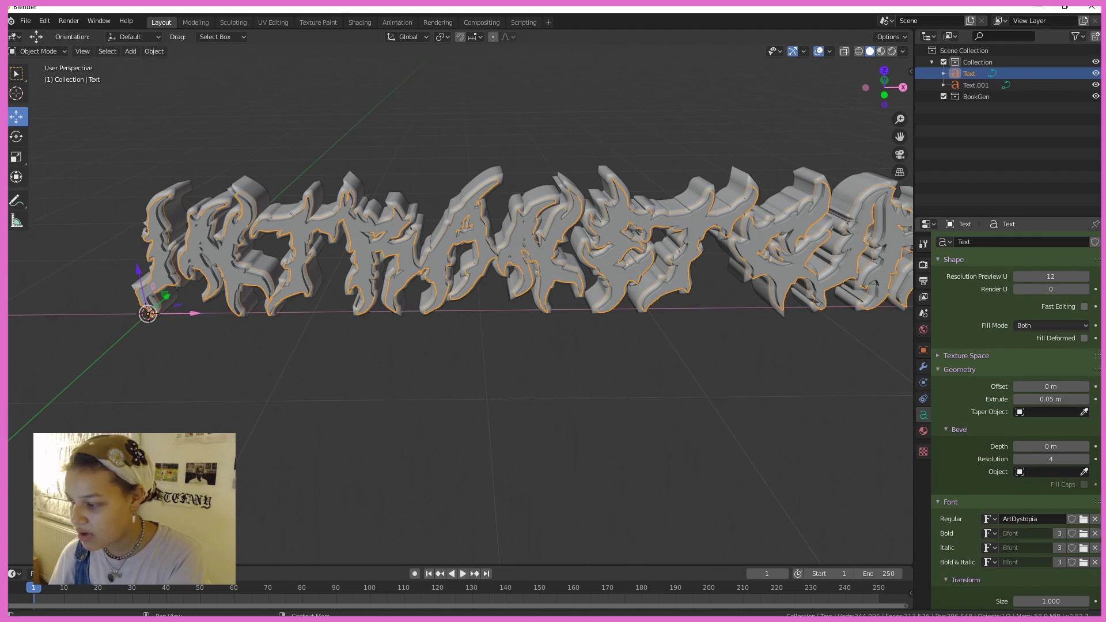
click(1086, 446)
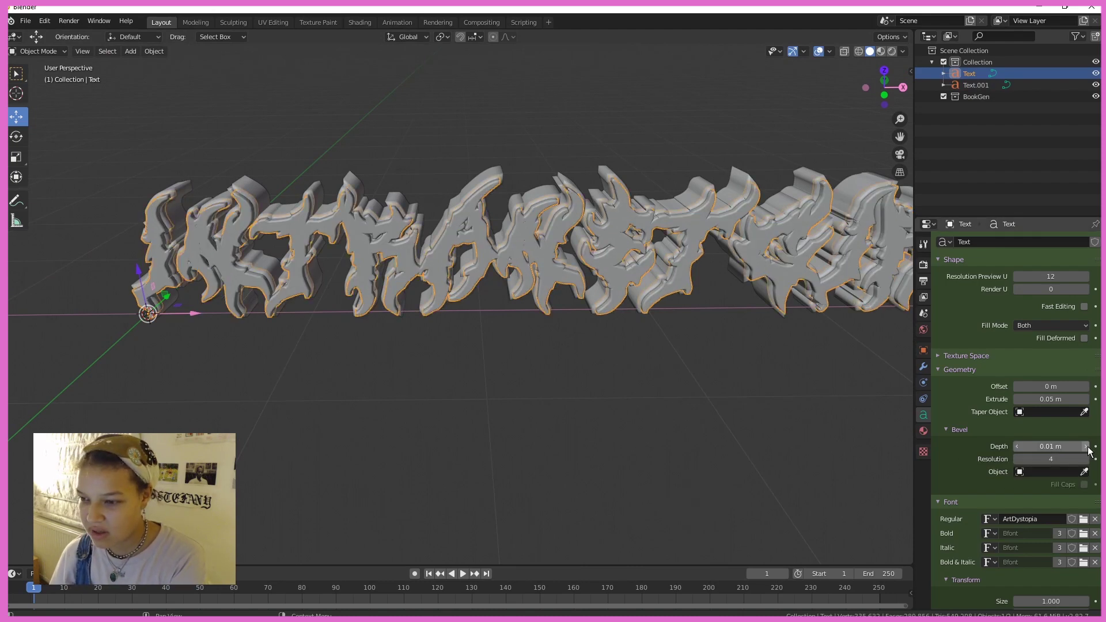
middle_drag(819, 442, 499, 344)
click(600, 353)
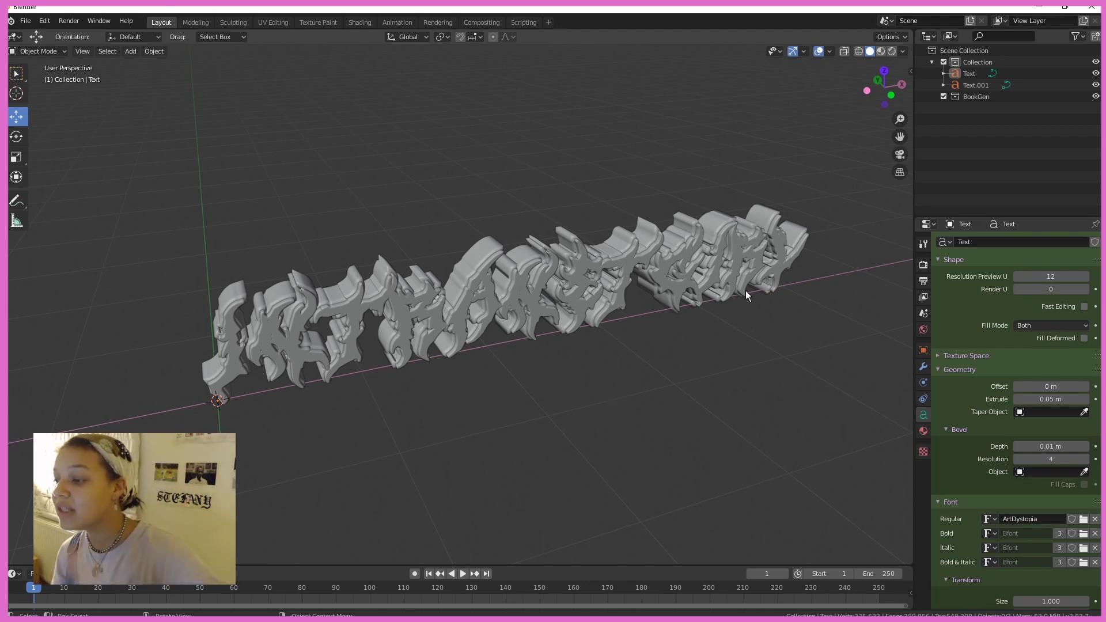
middle_drag(437, 410, 549, 321)
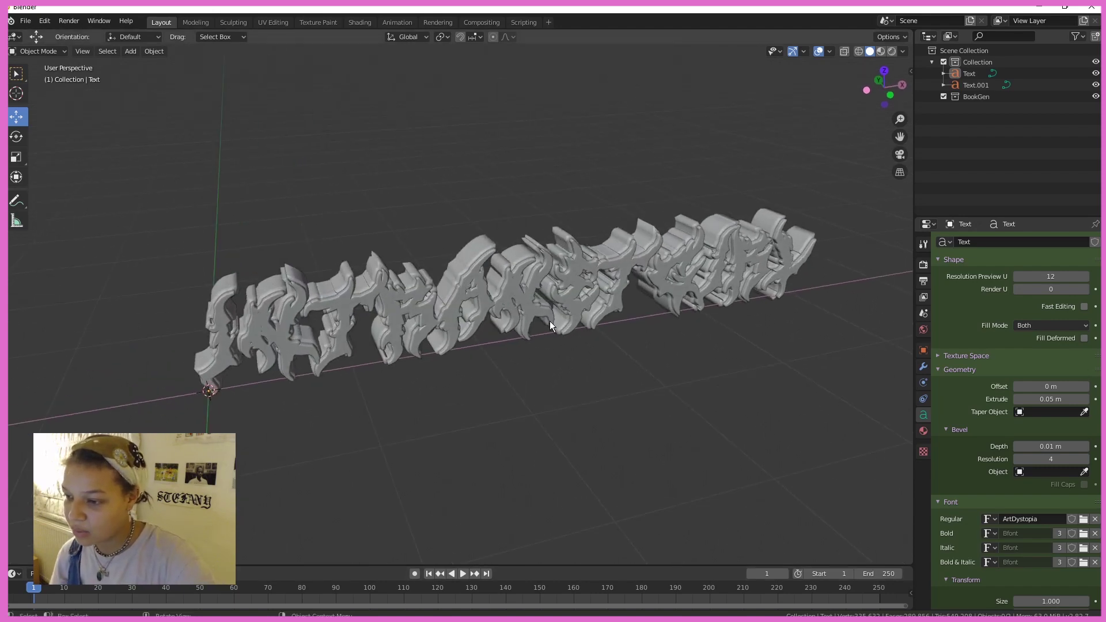
click(522, 310)
Step: Create a new material named 'front' for the front text
click(923, 432)
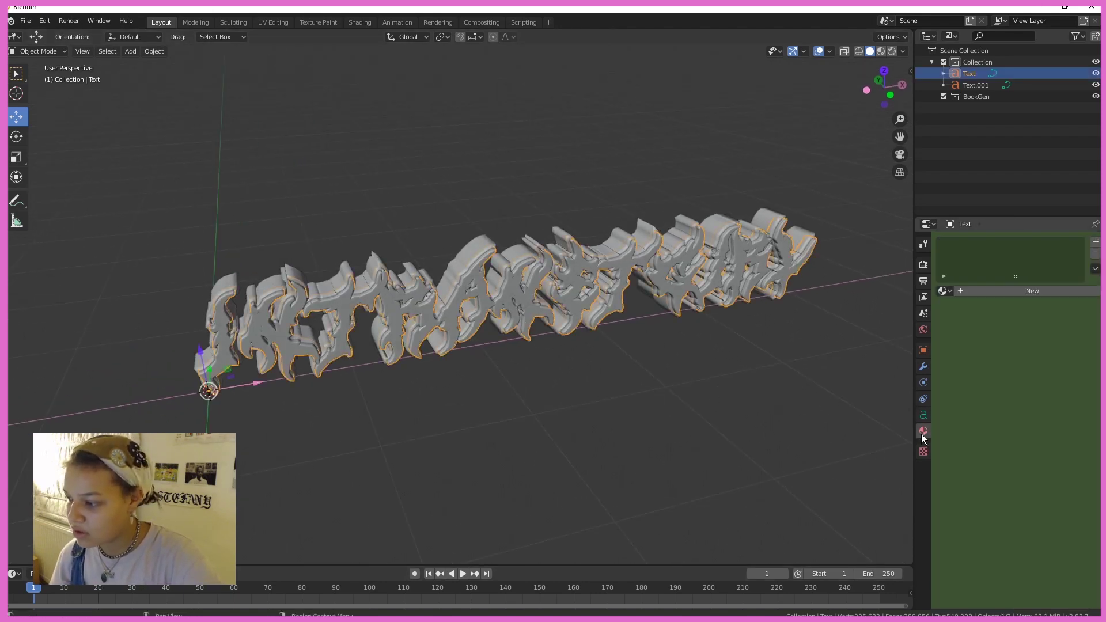
click(977, 291)
click(990, 291)
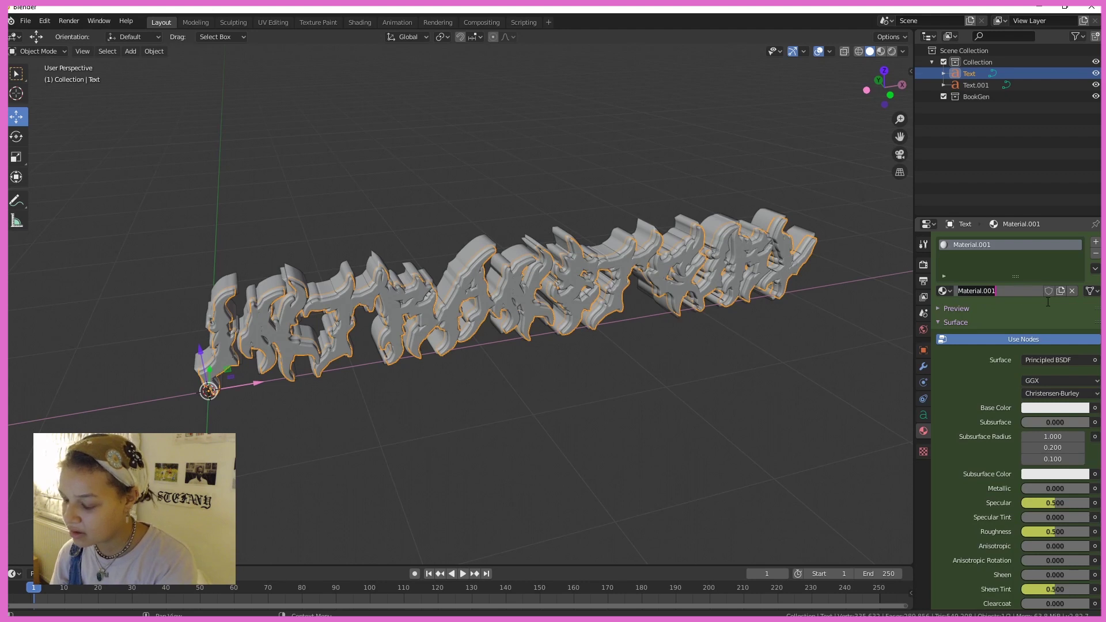
text(front)
key(Return)
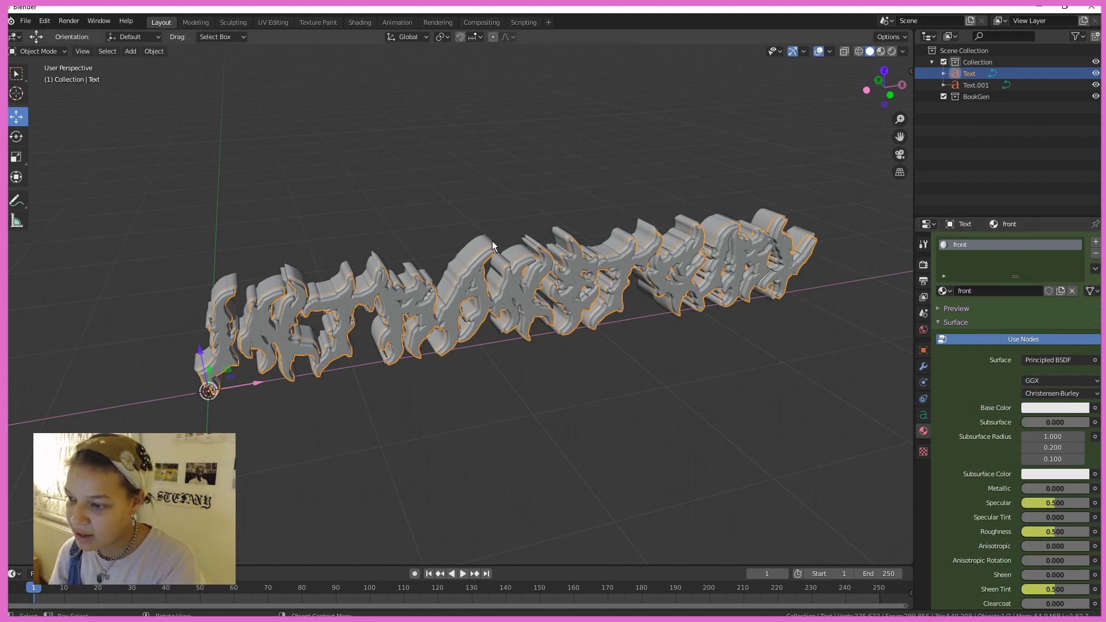
Step: Create a new material named 'back' for Text.001
click(976, 84)
click(1000, 294)
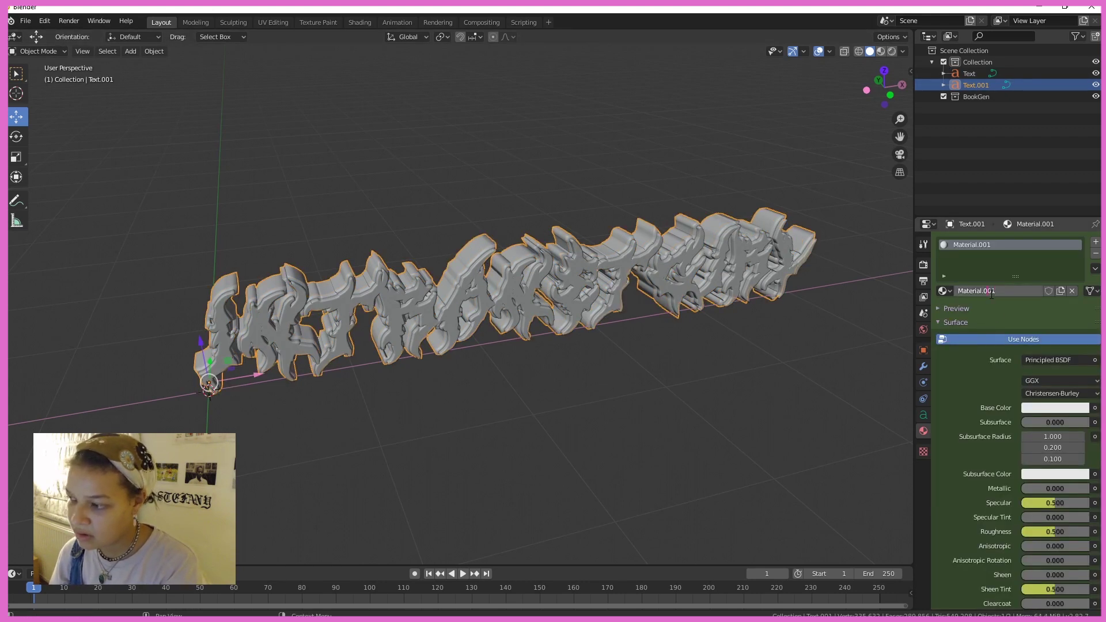
click(995, 289)
text(back)
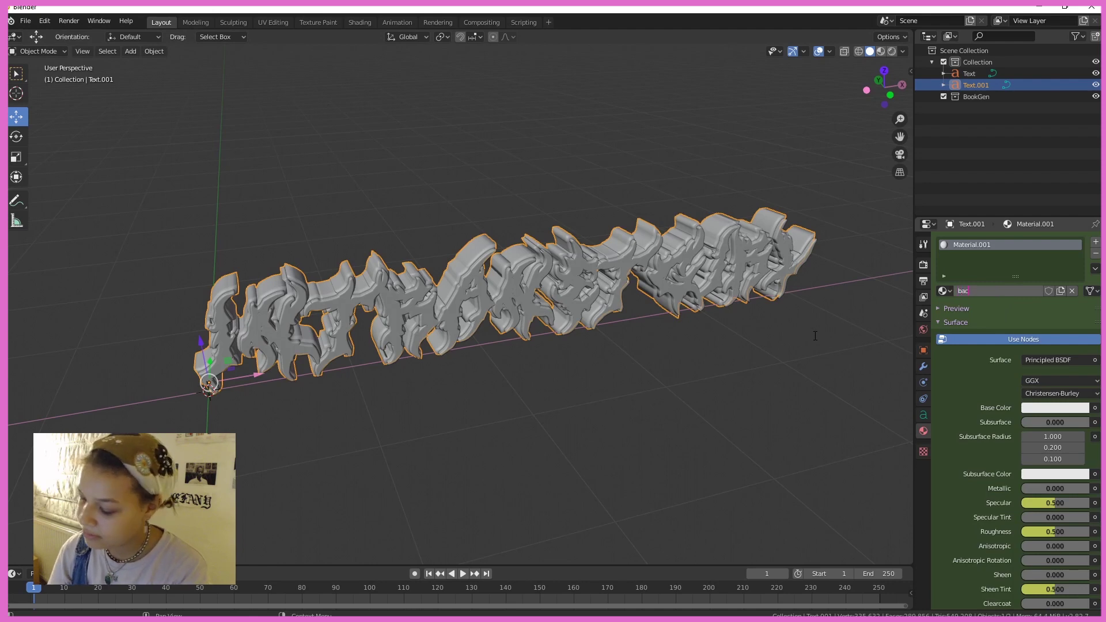
key(Return)
Step: Make the back material black with Metallic at 1
click(302, 504)
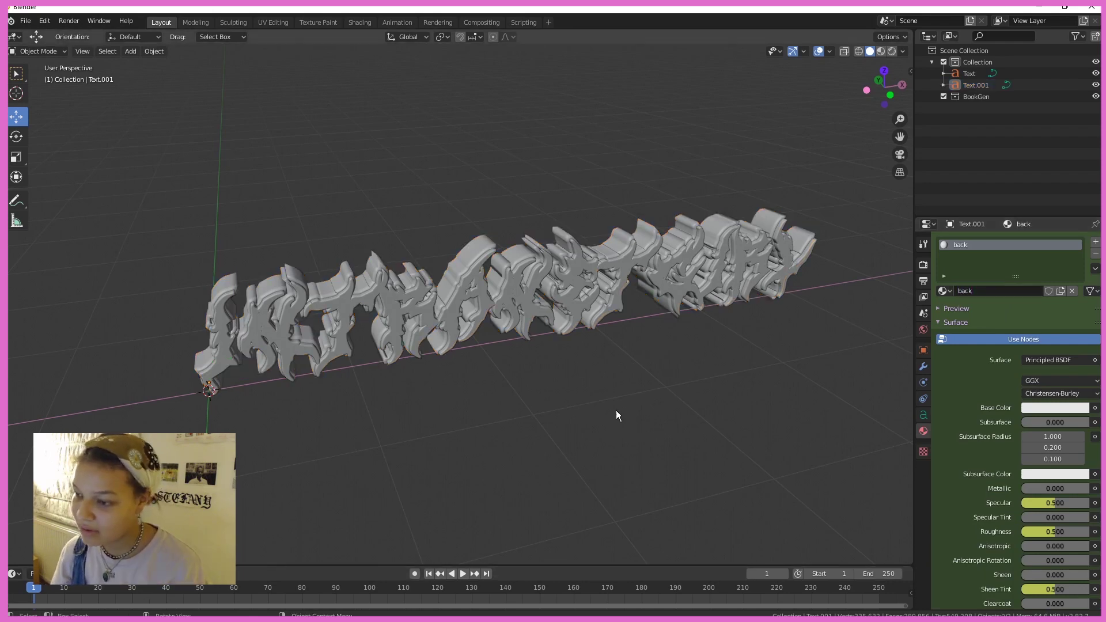
scroll(576, 345, up, 5)
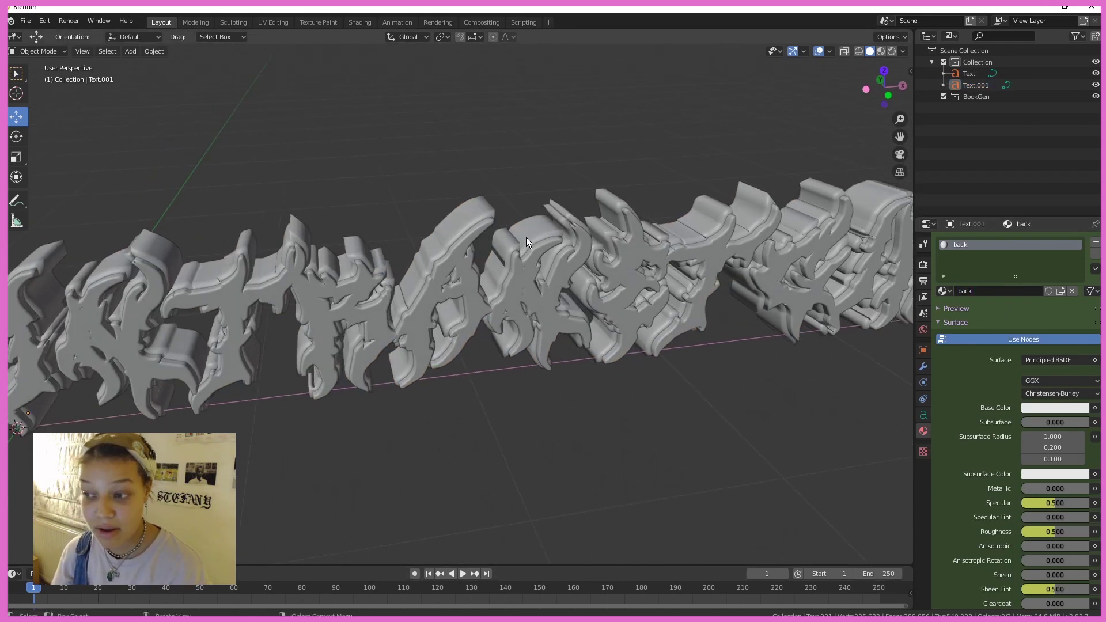
click(526, 237)
scroll(993, 474, down, 2)
click(1076, 361)
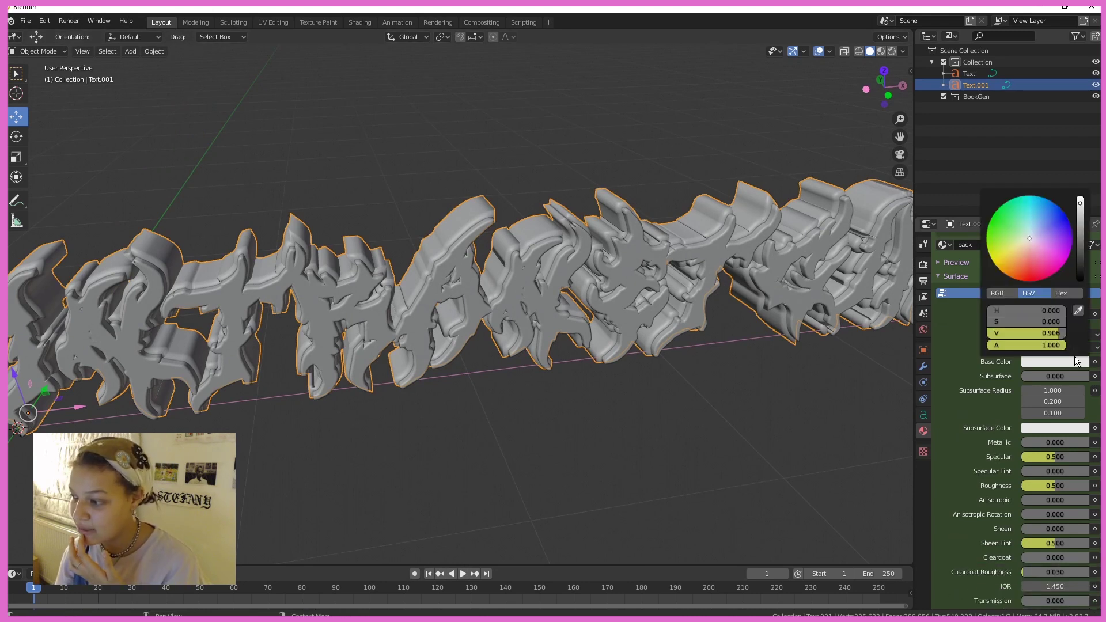
drag(1055, 333, 991, 333)
drag(1032, 442, 1014, 486)
Step: Raise the front material's Specular to about 0.858
click(713, 455)
click(513, 333)
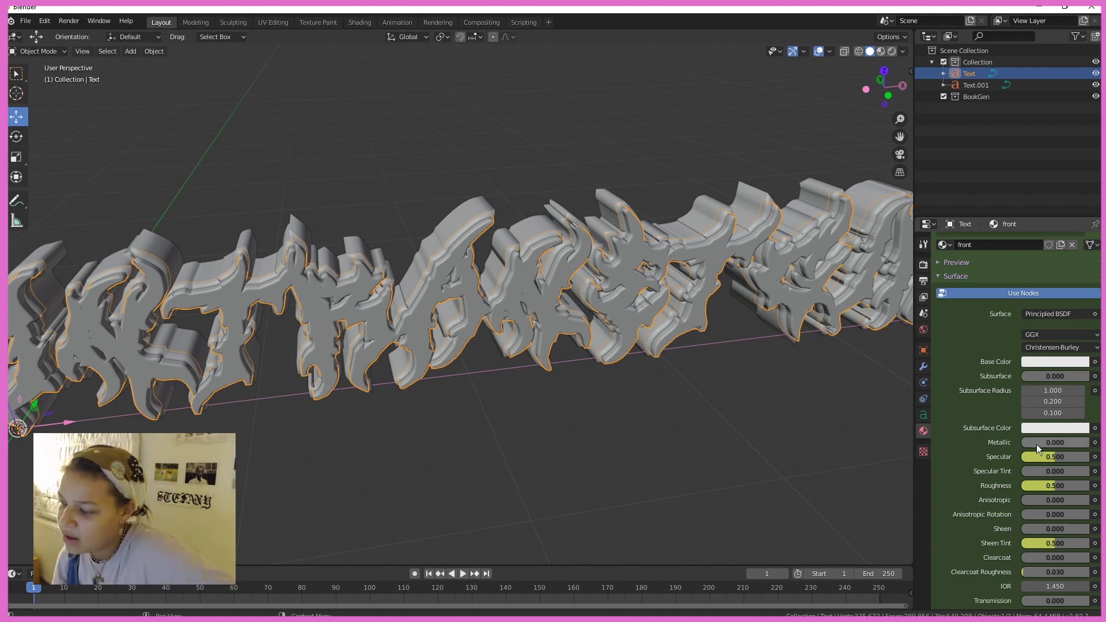
drag(1069, 458, 1057, 487)
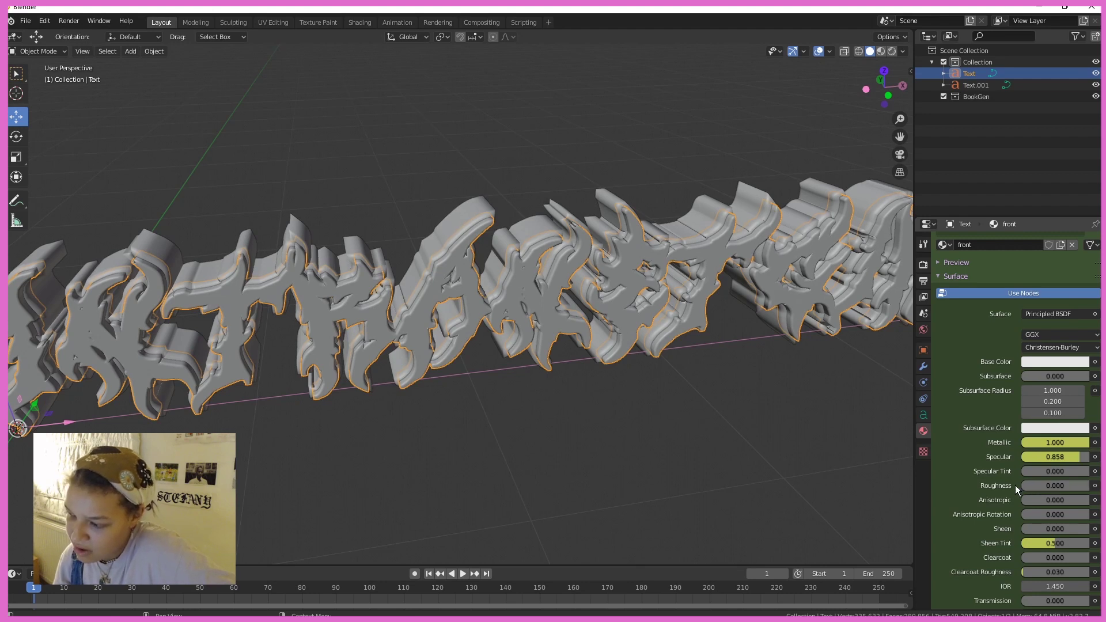
click(579, 482)
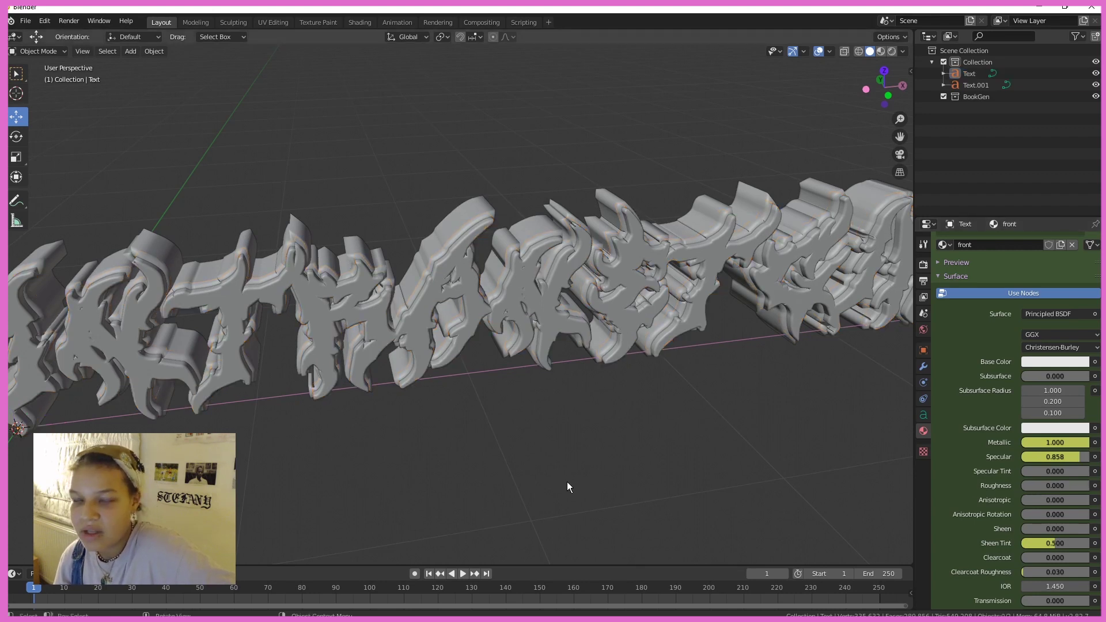
Step: Orbit to face the text and switch the viewport to rendered shading
scroll(663, 400, down, 5)
middle_drag(663, 400, 644, 446)
middle_drag(648, 371, 422, 356)
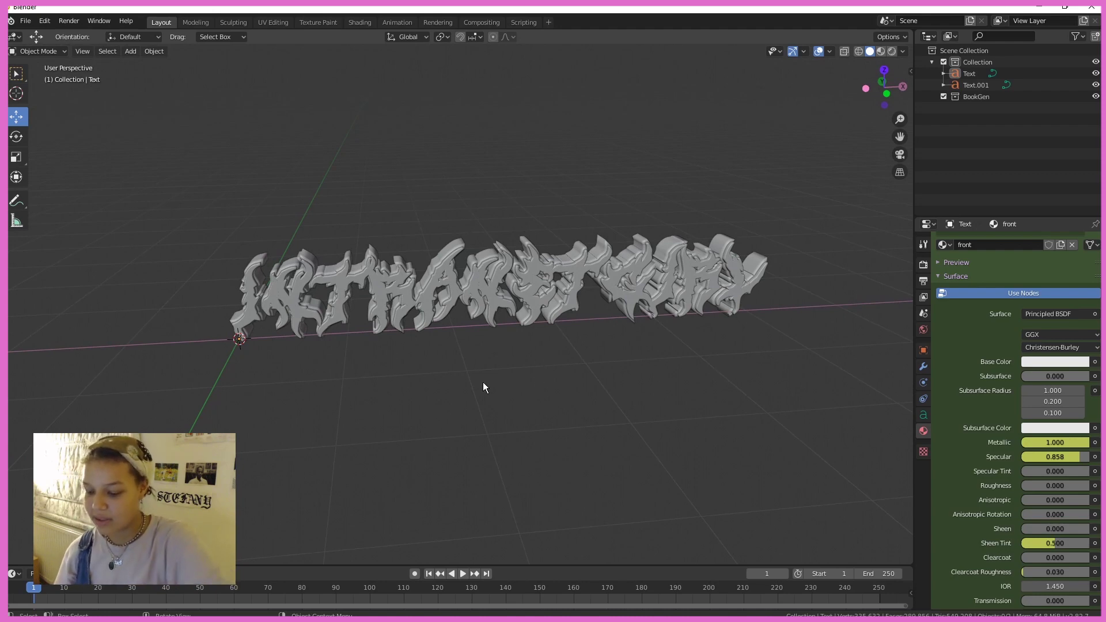
key(z)
click(472, 333)
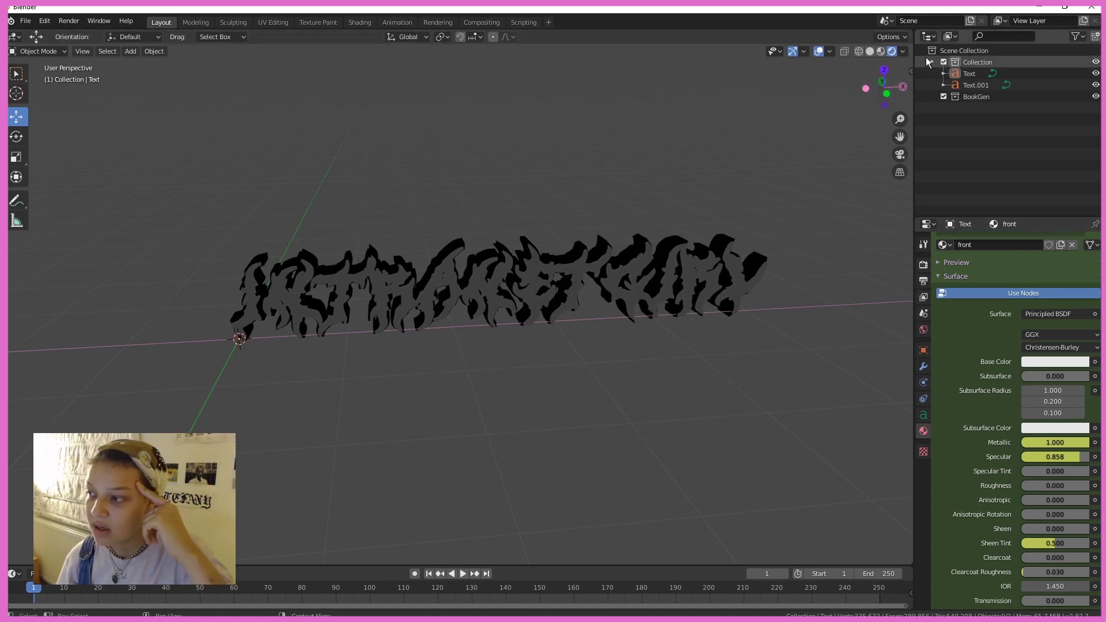
Step: Split the 3D view into two side-by-side areas and make the right one a Shader Editor
click(453, 56)
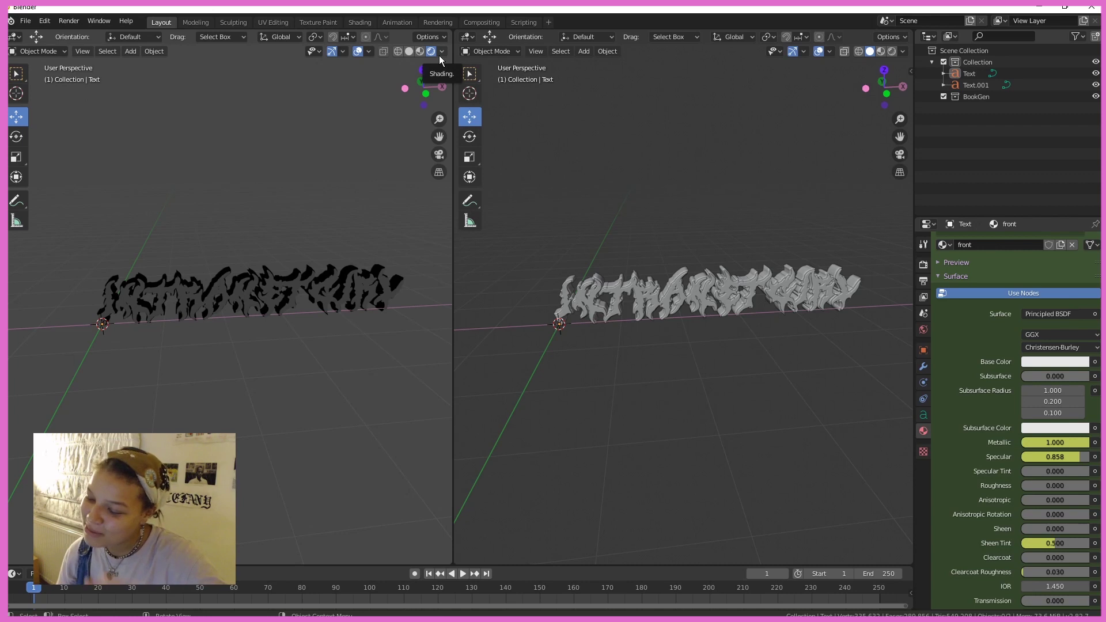
click(467, 36)
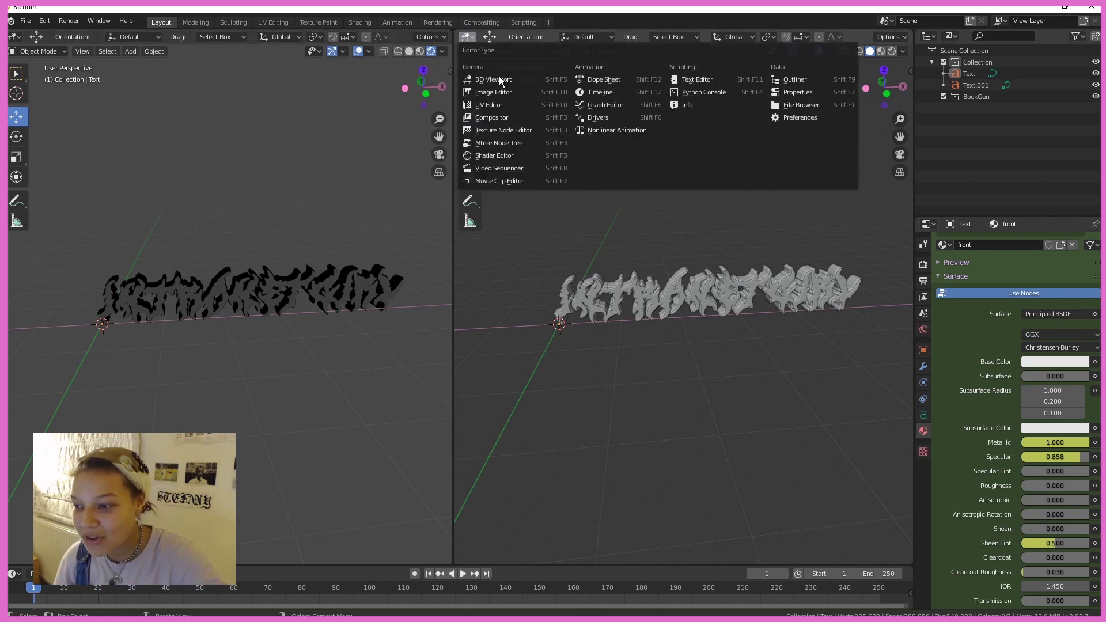
click(544, 156)
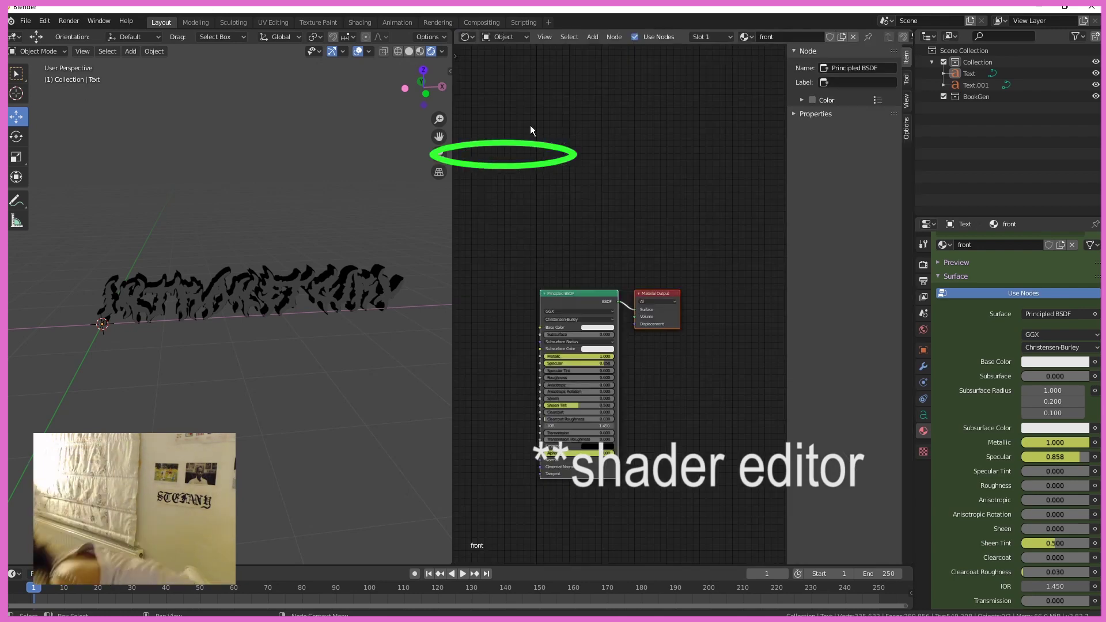
Step: Switch the Shader Editor from Object to World to show the Background and World Output nodes
click(512, 36)
click(520, 64)
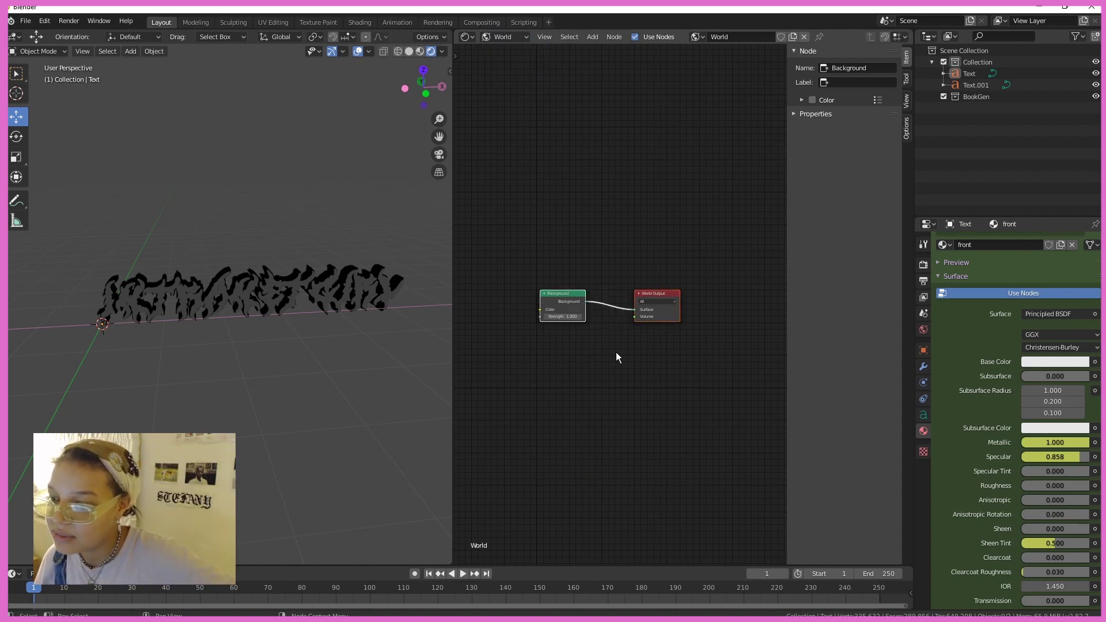
middle_drag(527, 386, 643, 400)
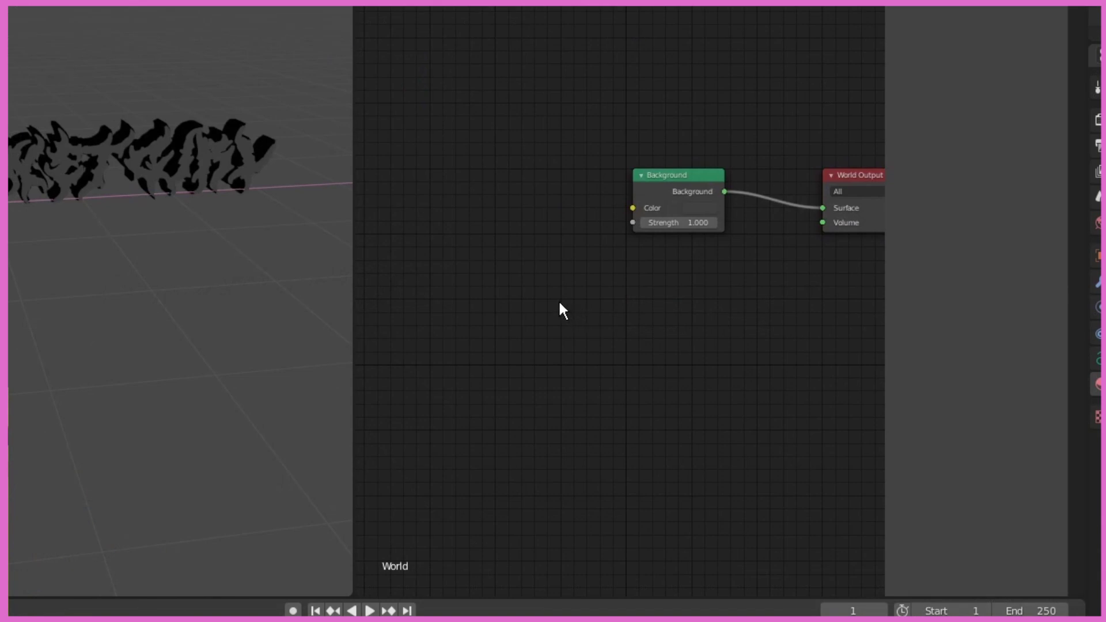
key(shift+a)
click(553, 300)
Step: Add an Environment Texture node and a second Background node to the world tree
text(envi)
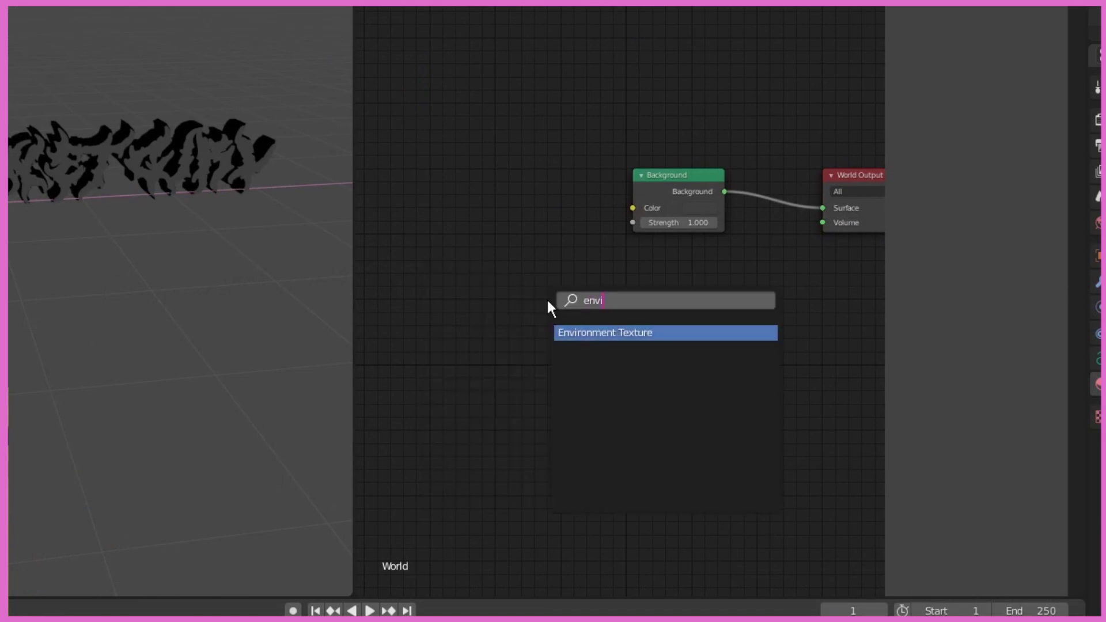
key(Return)
click(383, 167)
key(shift+a)
mouse_move(597, 517)
click(593, 475)
text(back)
key(Return)
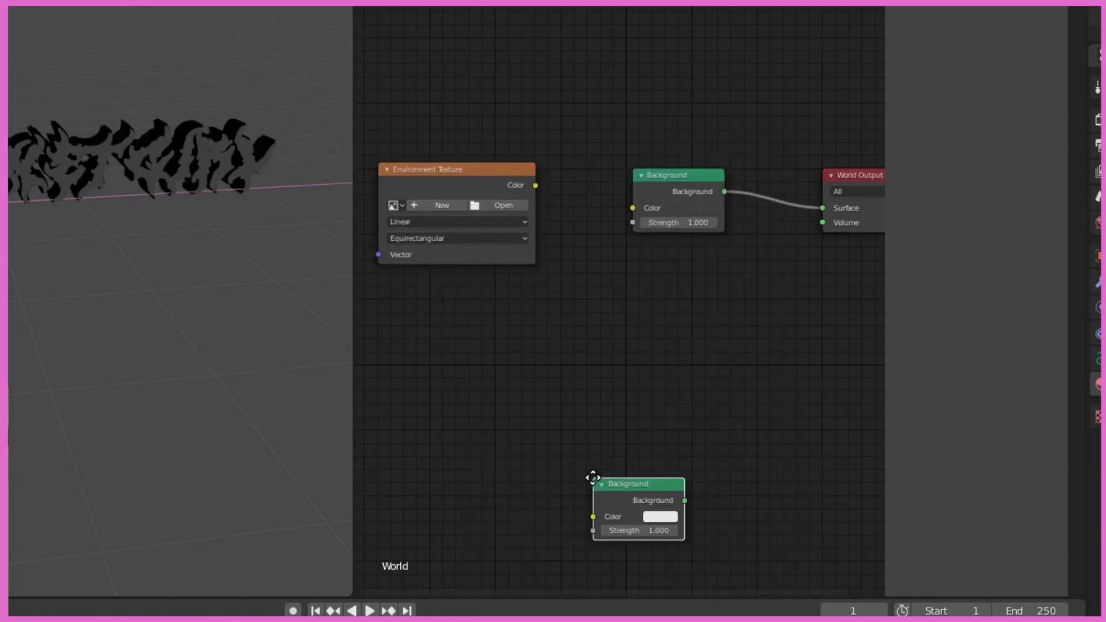
click(613, 269)
Step: Add a Mix Shader node to the world tree
key(shift+a)
click(489, 474)
text(mix)
key(Return)
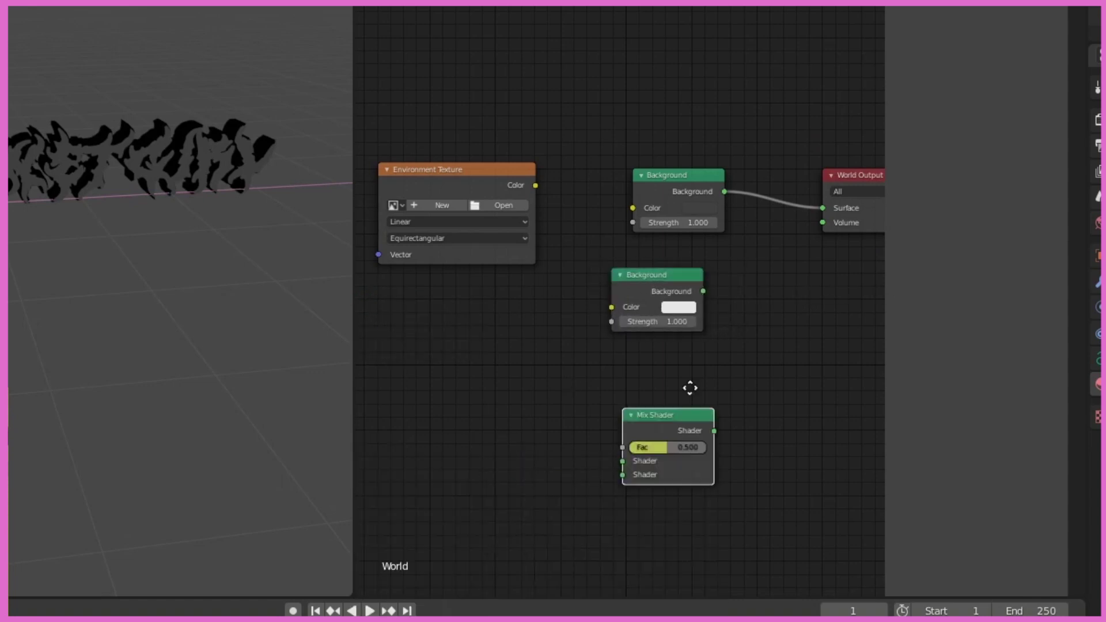
click(800, 298)
Step: Add a Light Path node at the top of the node tree
key(shift+a)
click(406, 500)
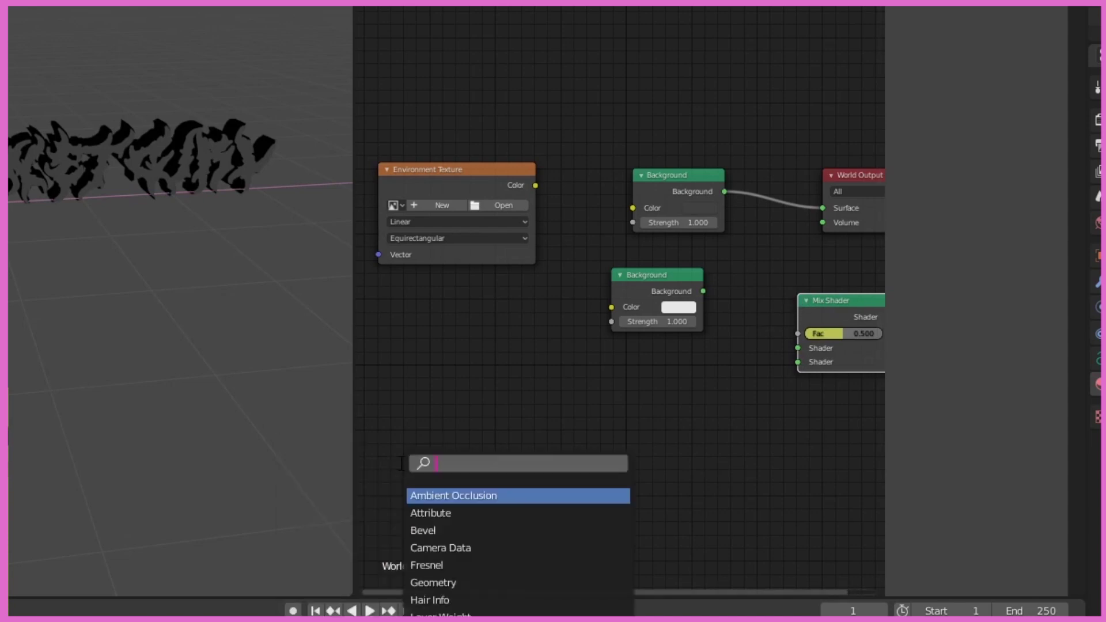
text(is)
key(BackSpace)
key(BackSpace)
key(BackSpace)
text(lig)
key(Return)
key(Escape)
key(ctrl+z)
click(662, 12)
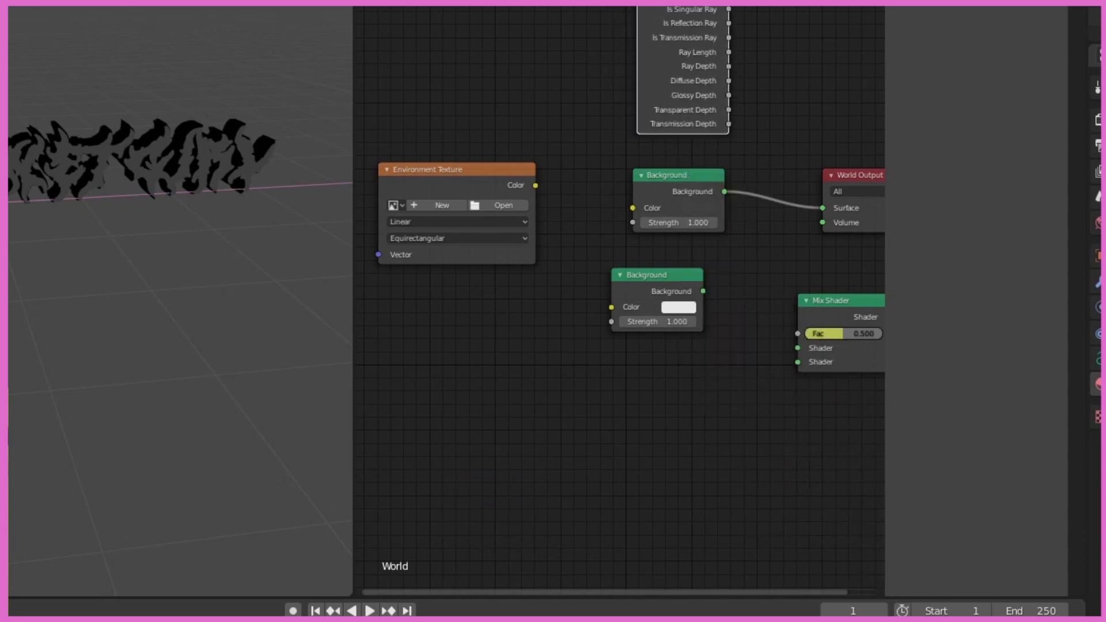
Step: Nudge the lower Background node right and move World Output further right
click(688, 270)
drag(688, 268, 711, 264)
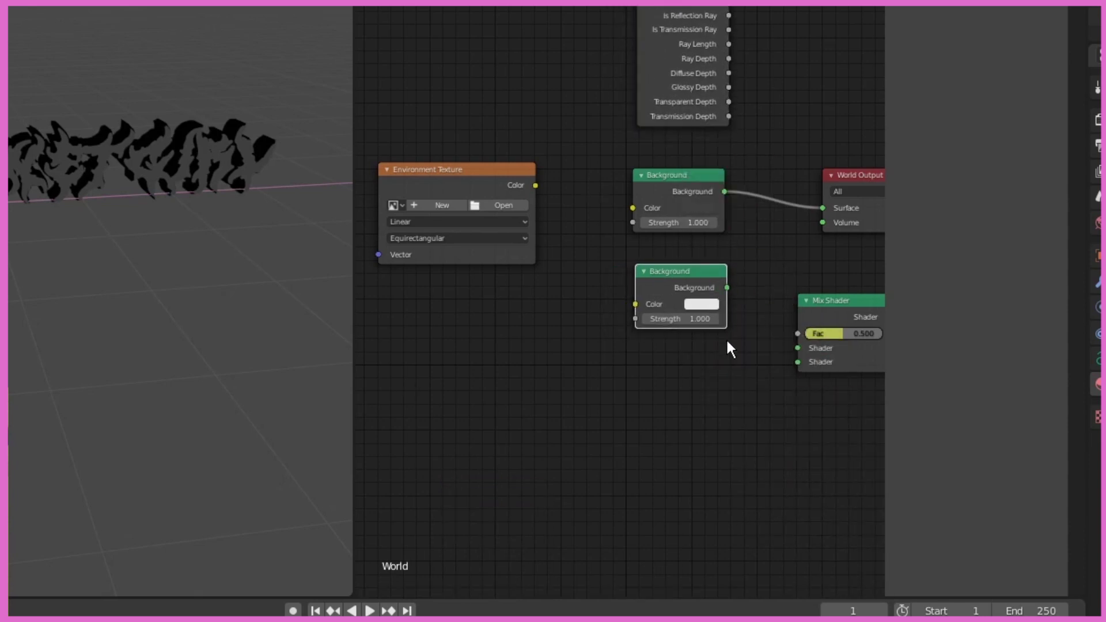
scroll(669, 358, down, 1)
drag(731, 202, 809, 190)
Step: Wire both Backgrounds through the Mix Shader, Environment Texture into Background, and Is Camera Ray into Fac
drag(708, 295, 695, 199)
drag(621, 279, 627, 281)
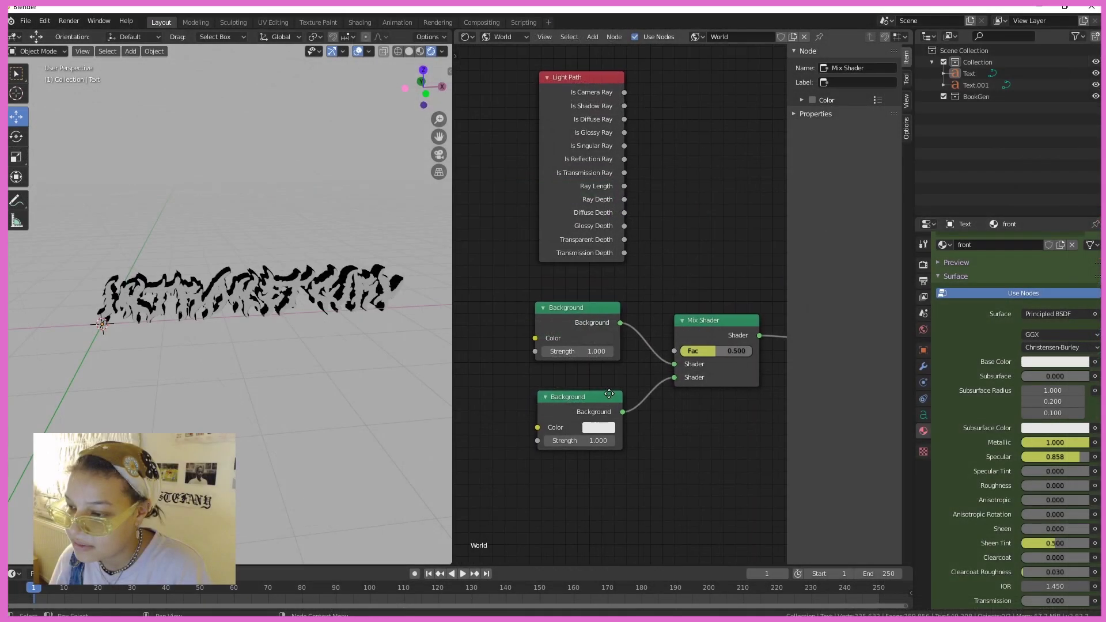
drag(539, 315, 629, 336)
scroll(616, 340, up, 1)
middle_drag(613, 341, 497, 414)
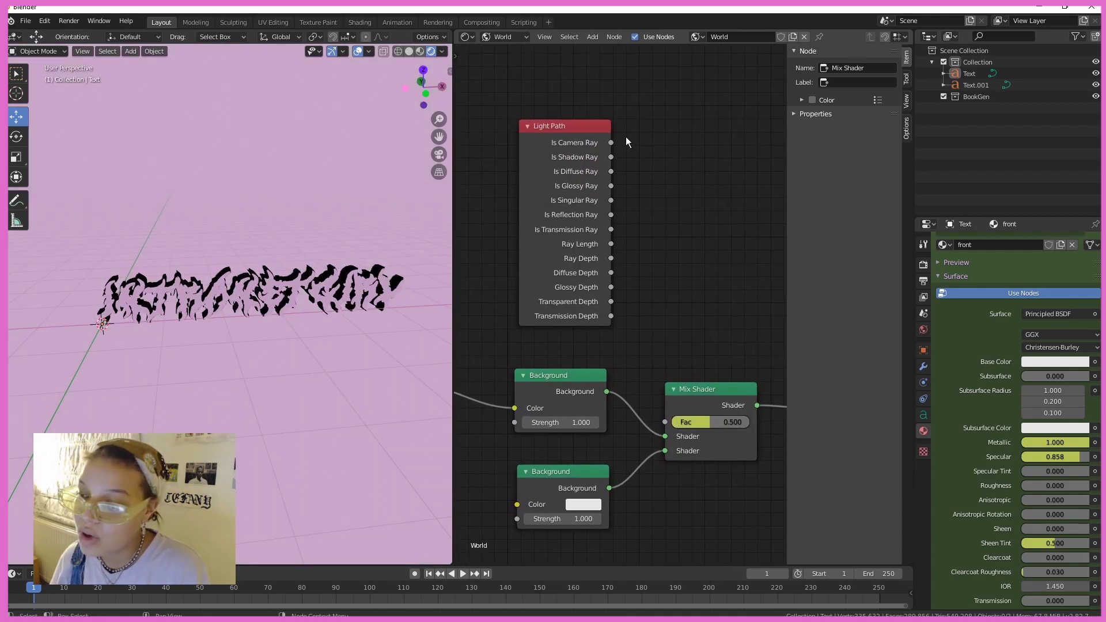
drag(613, 142, 665, 422)
middle_drag(603, 414, 608, 332)
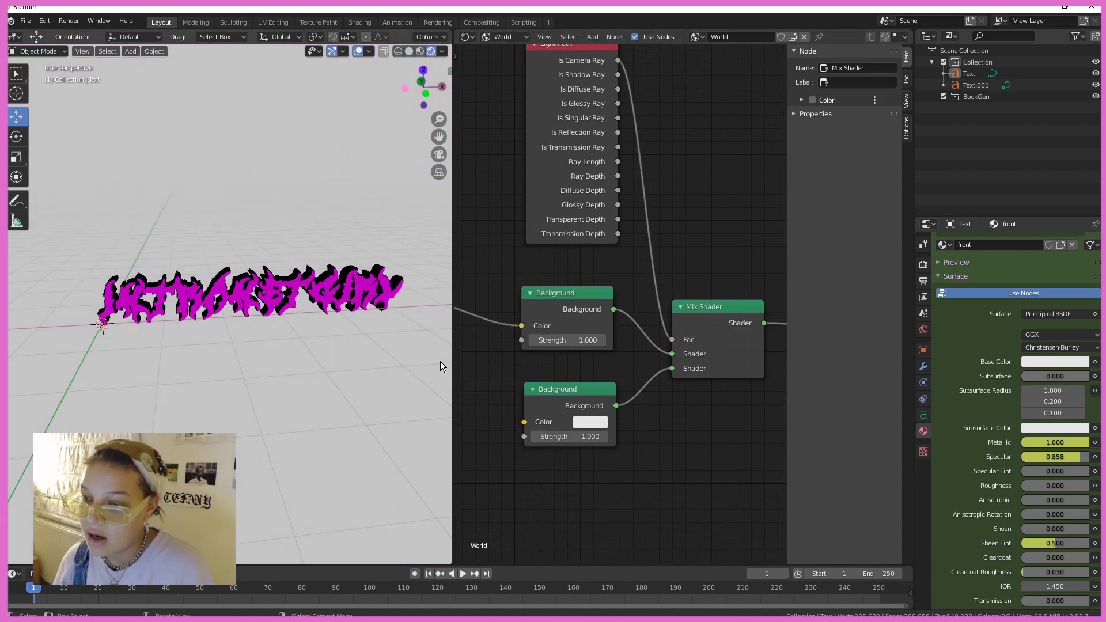
Step: Set the lower Background node's colour to black
click(600, 424)
drag(684, 247, 685, 329)
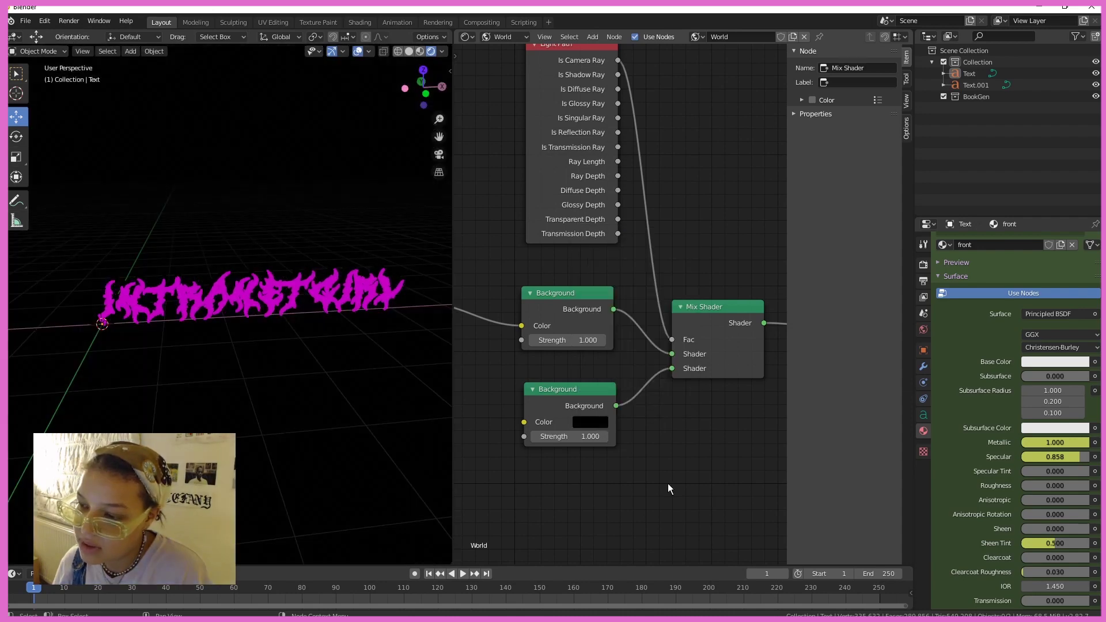
middle_drag(611, 480, 669, 496)
middle_drag(493, 388, 648, 417)
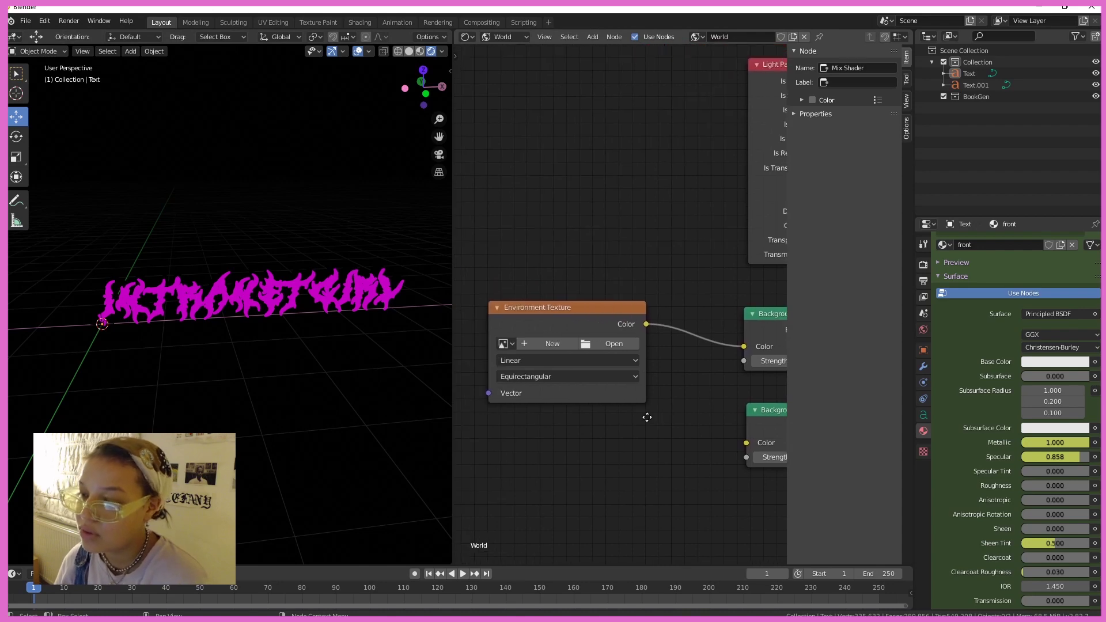
Step: Open the Environment Texture's image browser on the hdri folder
click(611, 344)
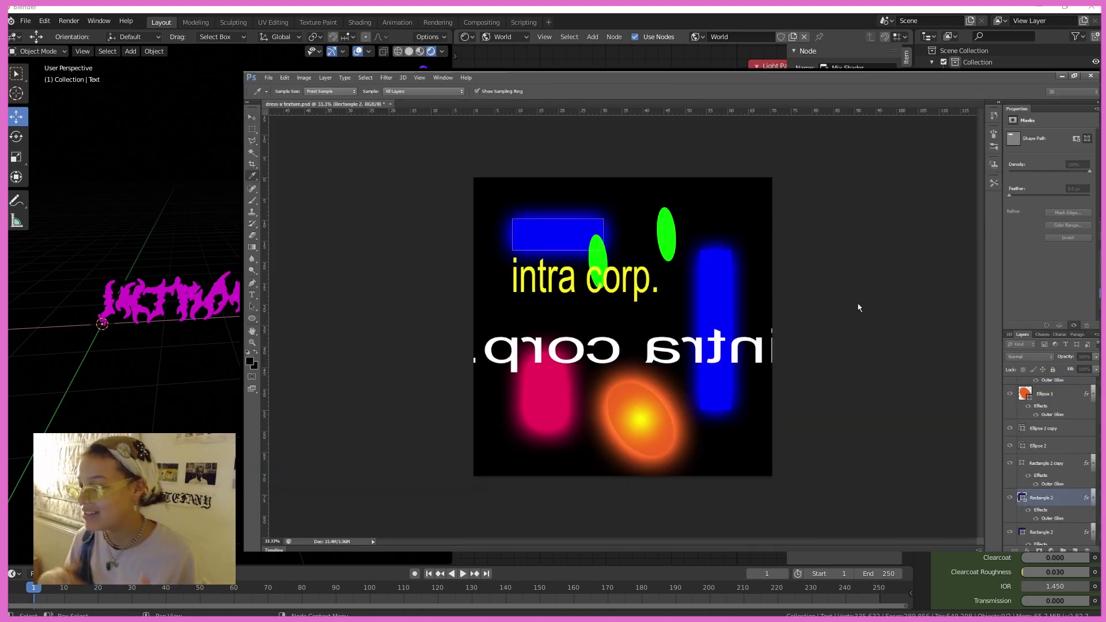
key(u)
key(ctrl+j)
drag(579, 201, 688, 257)
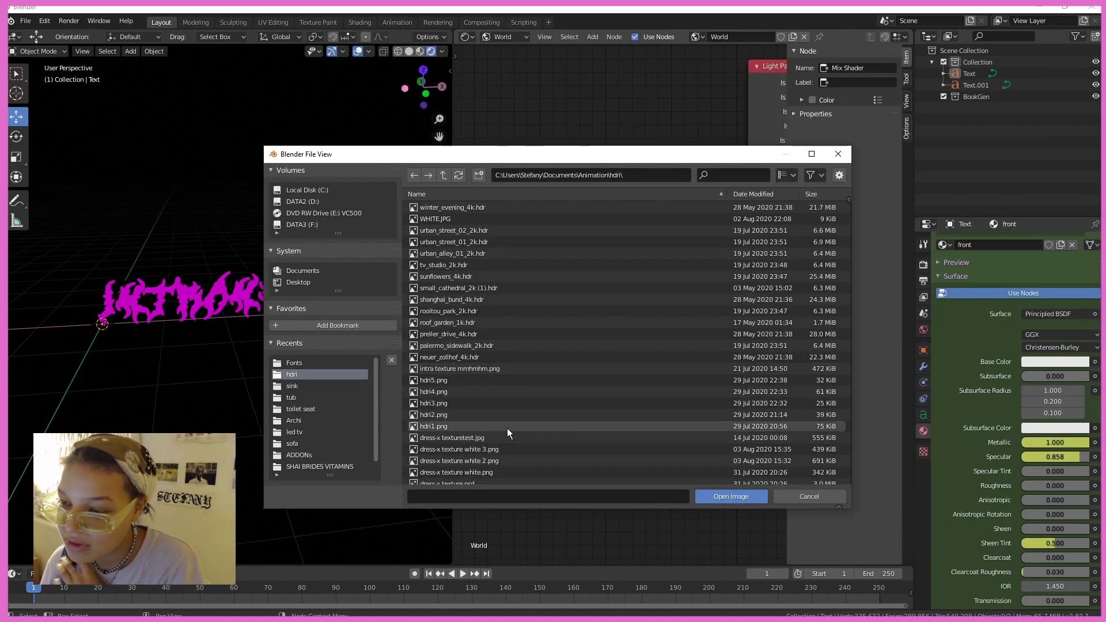
Step: Load intra texture mmhmhm.png into the world Environment Texture node
scroll(469, 354, down, 2)
click(474, 338)
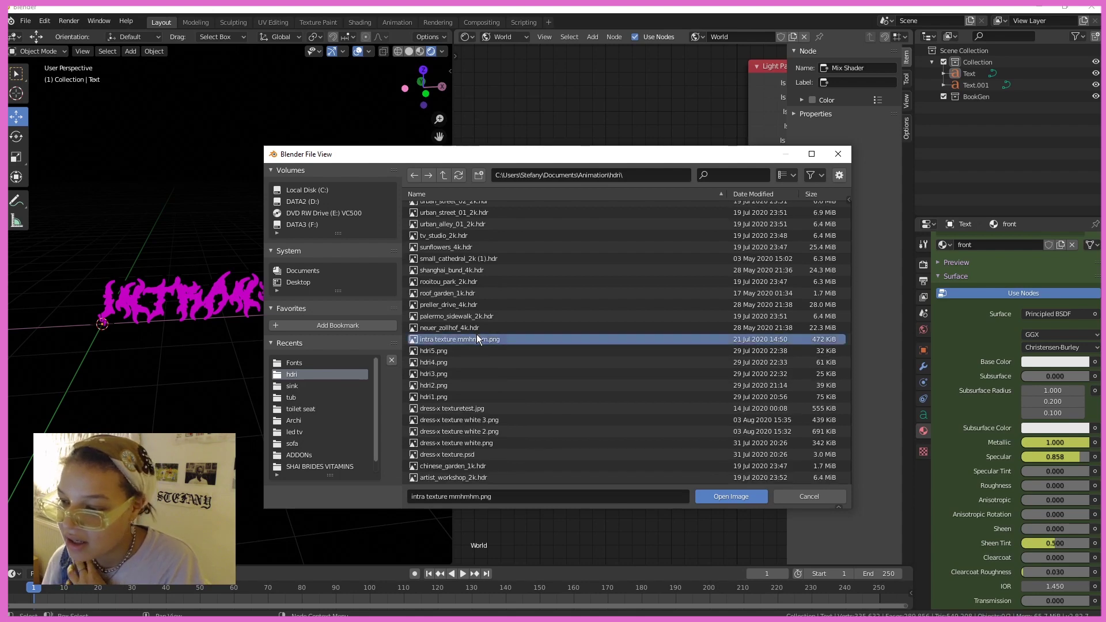
click(733, 495)
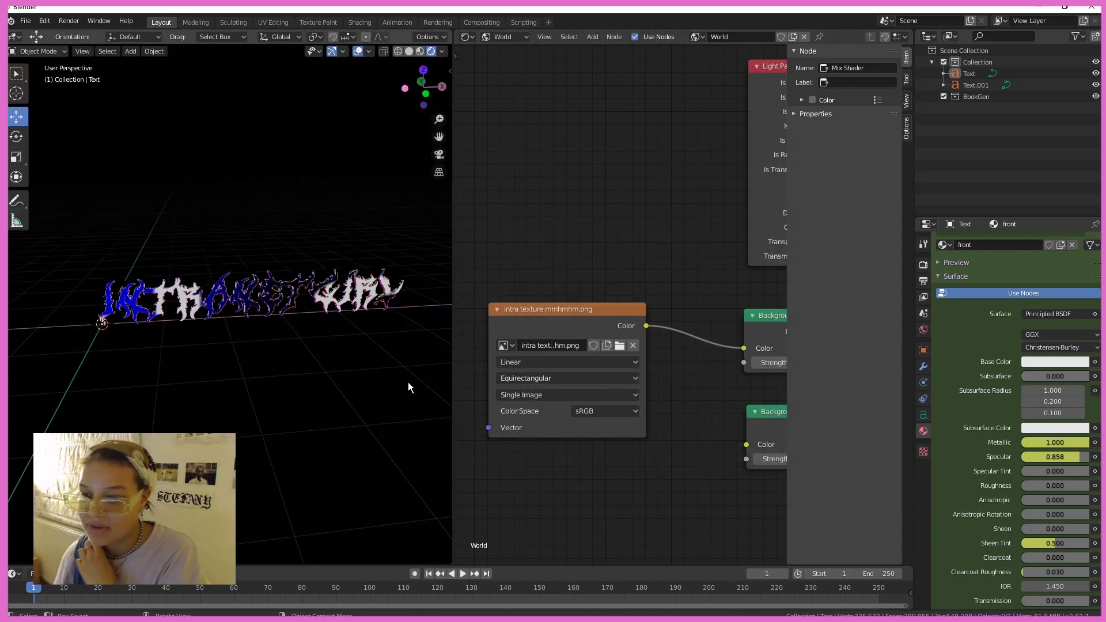
Step: Orbit around the text to check its blue and white reflections, and nudge the texture node
middle_drag(350, 385, 336, 384)
middle_drag(257, 340, 281, 329)
click(281, 330)
scroll(282, 337, down, 2)
drag(553, 309, 546, 318)
Step: Enable Ambient Occlusion, Bloom and Screen Space Reflections in the Eevee render settings
click(923, 264)
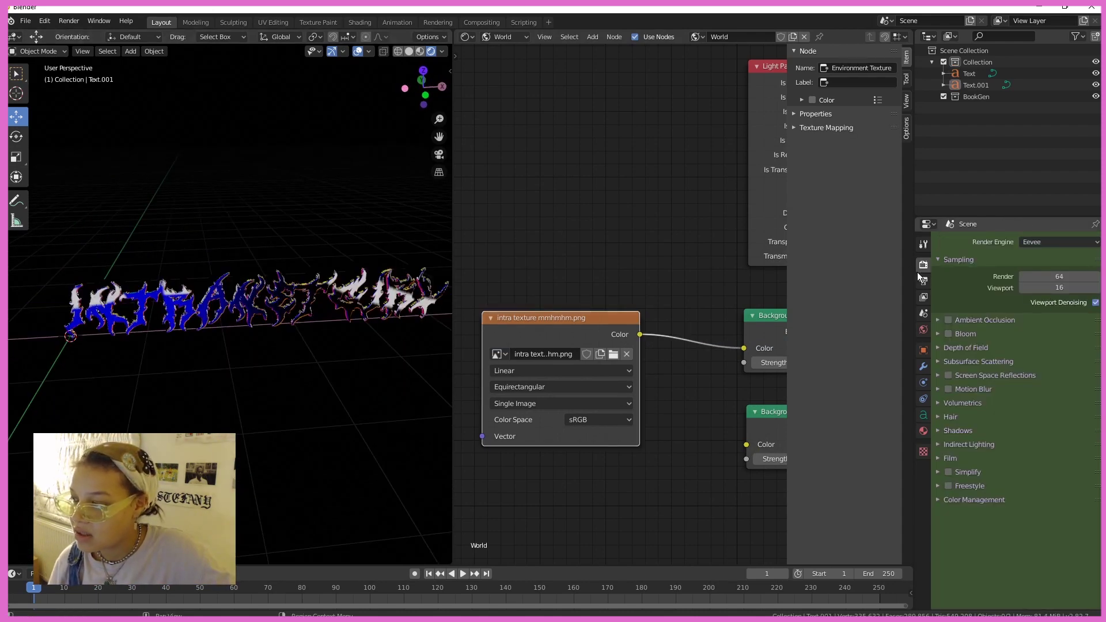
click(948, 321)
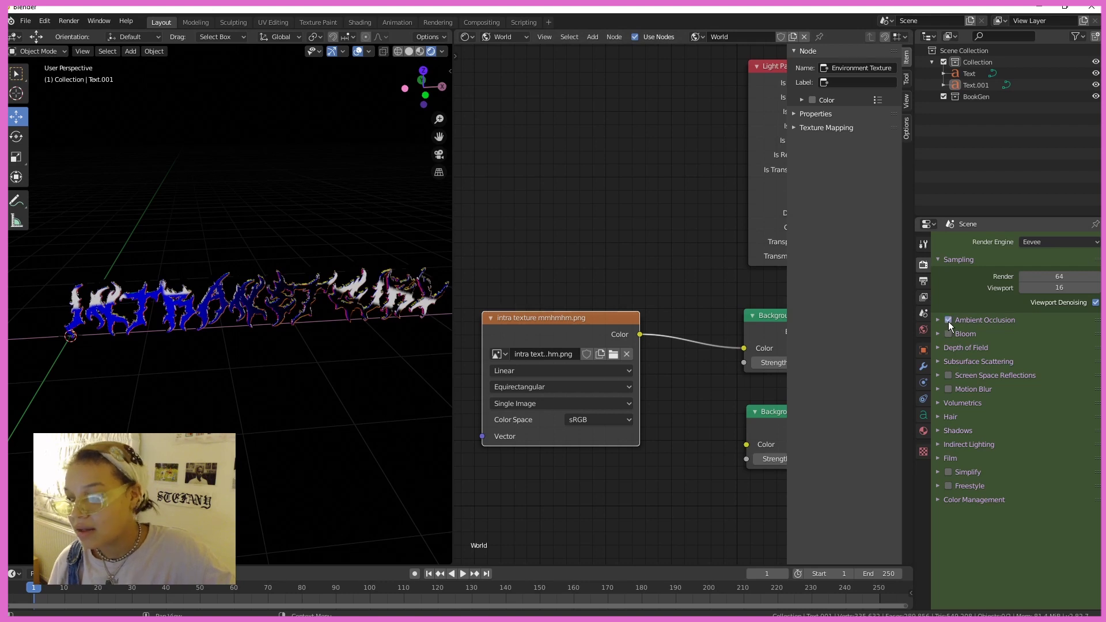
click(949, 334)
click(949, 375)
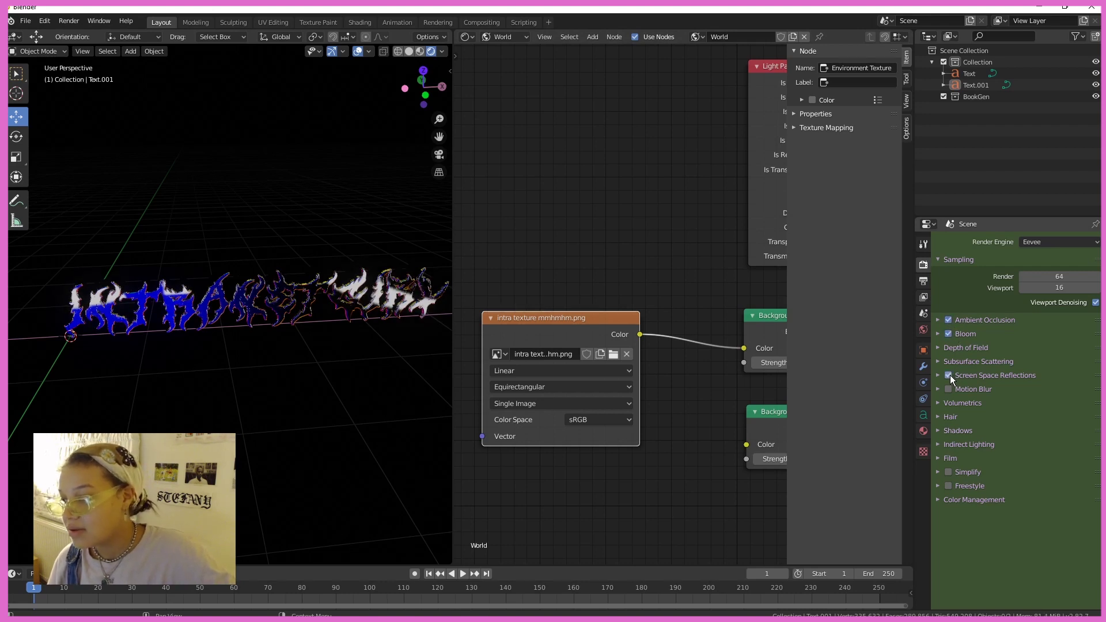
Step: Set bloom threshold 0, knee 1.000, radius 4.037, intensity 0.100, background strength 12.600, and render
click(939, 334)
drag(1024, 349, 991, 349)
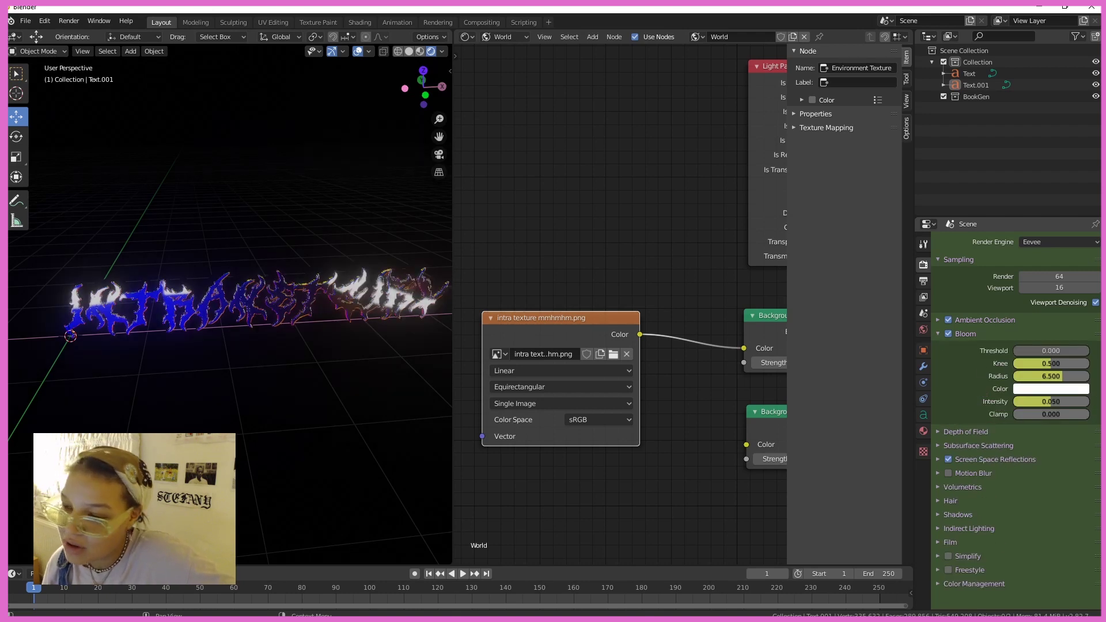
scroll(375, 357, up, 2)
scroll(341, 337, down, 2)
scroll(314, 327, up, 2)
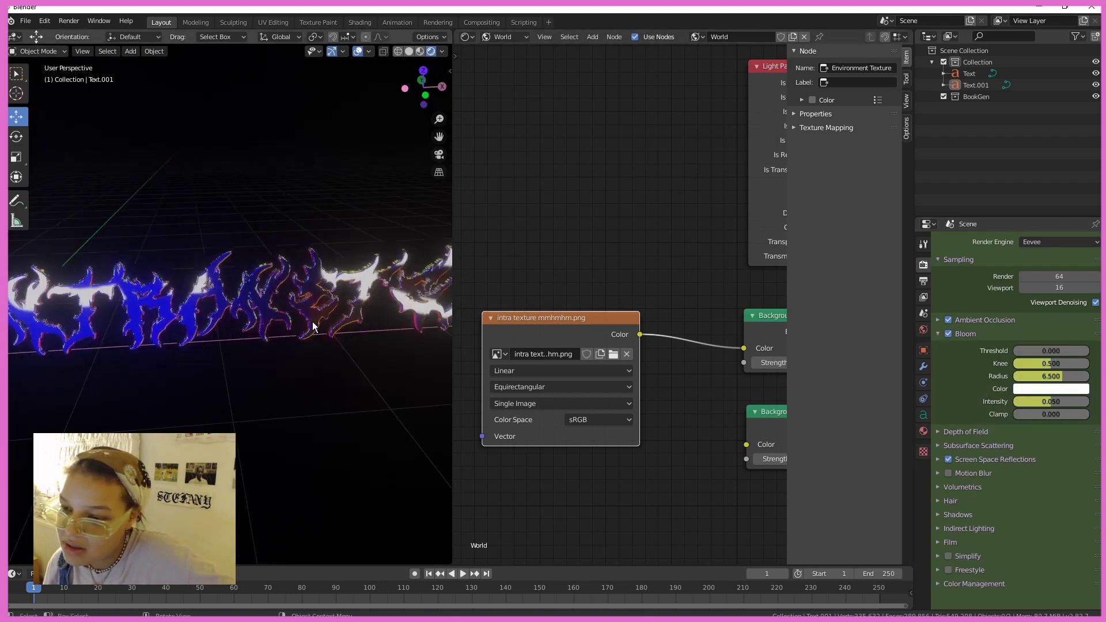
scroll(314, 327, down, 1)
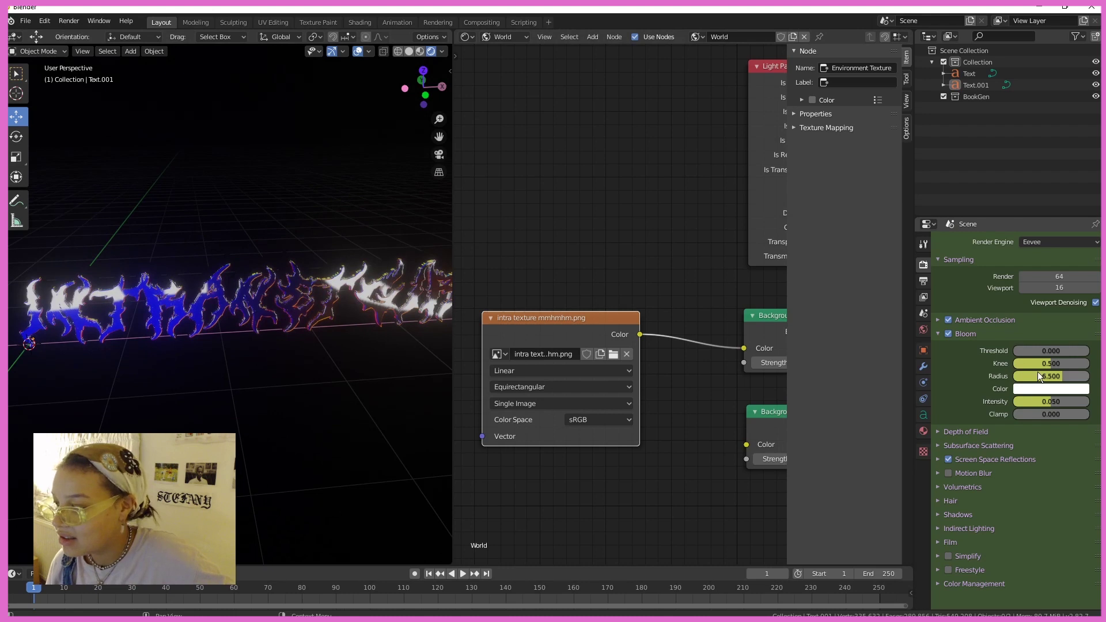
drag(1047, 364, 1086, 399)
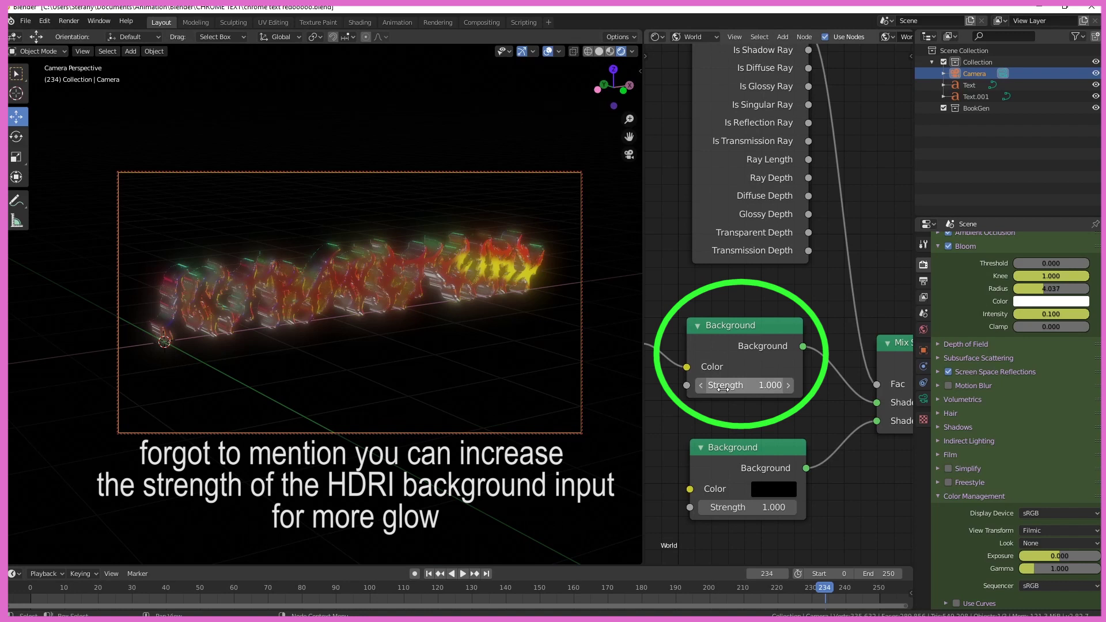
drag(746, 385, 786, 385)
key(F12)
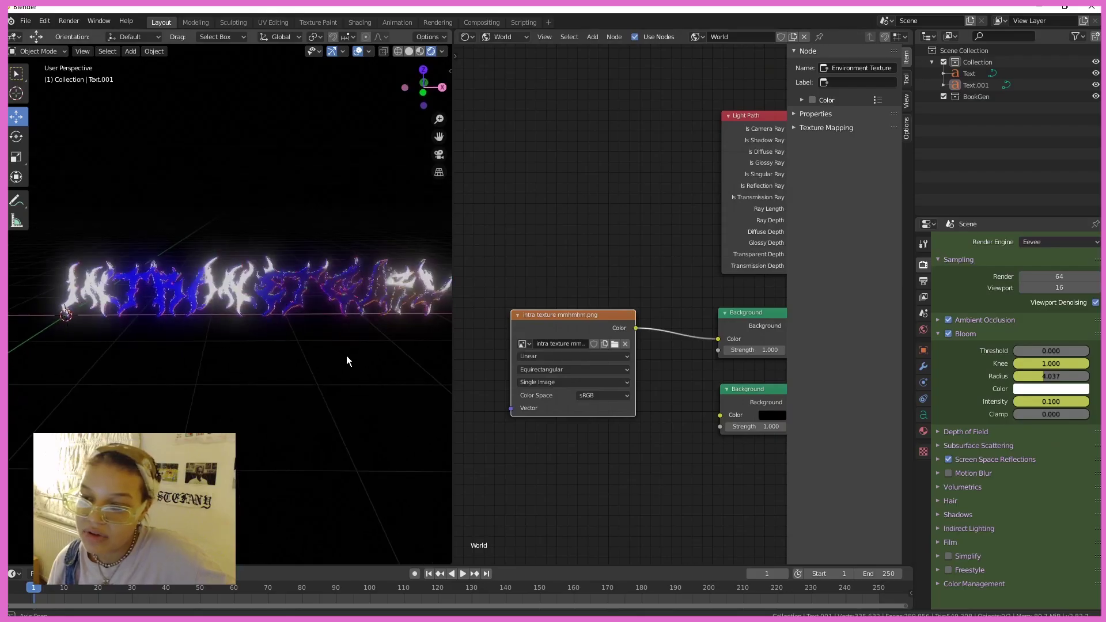
mouse_move(347, 355)
middle_down()
mouse_move(310, 405)
mouse_move(359, 367)
mouse_move(304, 363)
mouse_move(330, 406)
mouse_move(371, 405)
mouse_move(330, 413)
mouse_move(308, 388)
mouse_move(359, 362)
middle_up()
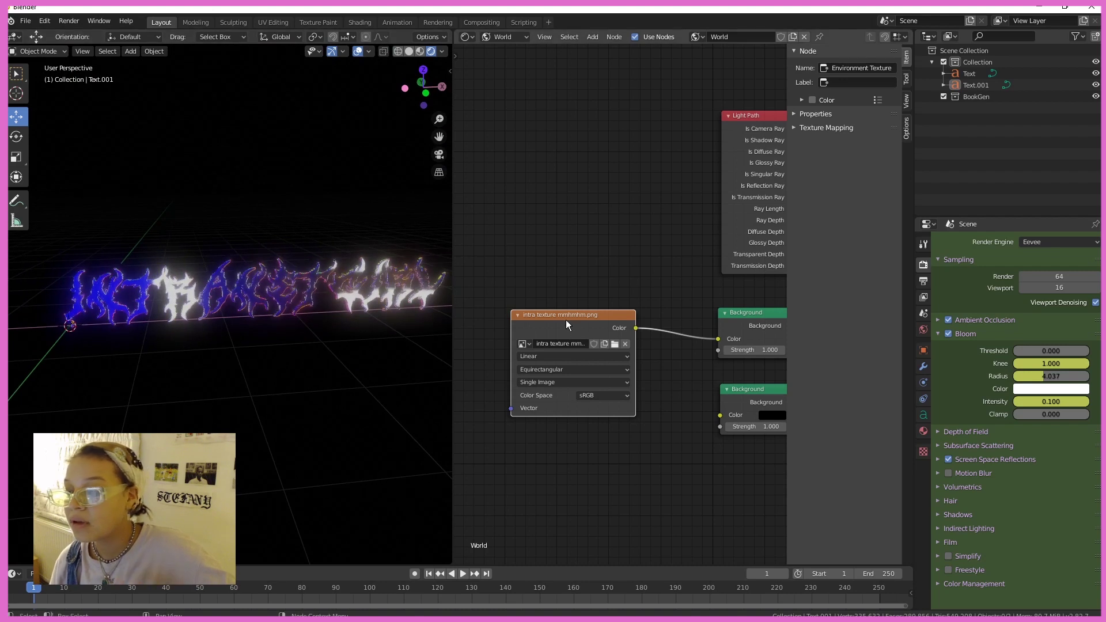
Step: Add a Mapping node and connect its output to the image texture's Vector input
drag(563, 316, 614, 314)
scroll(512, 351, up, 1)
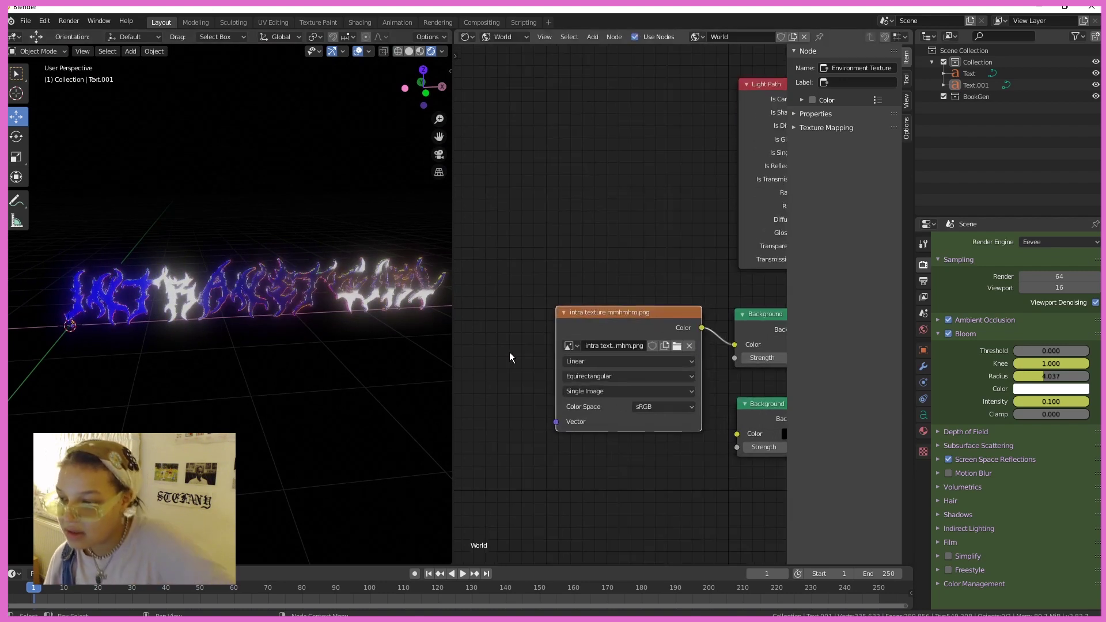
middle_drag(503, 361, 593, 354)
key(shift+a)
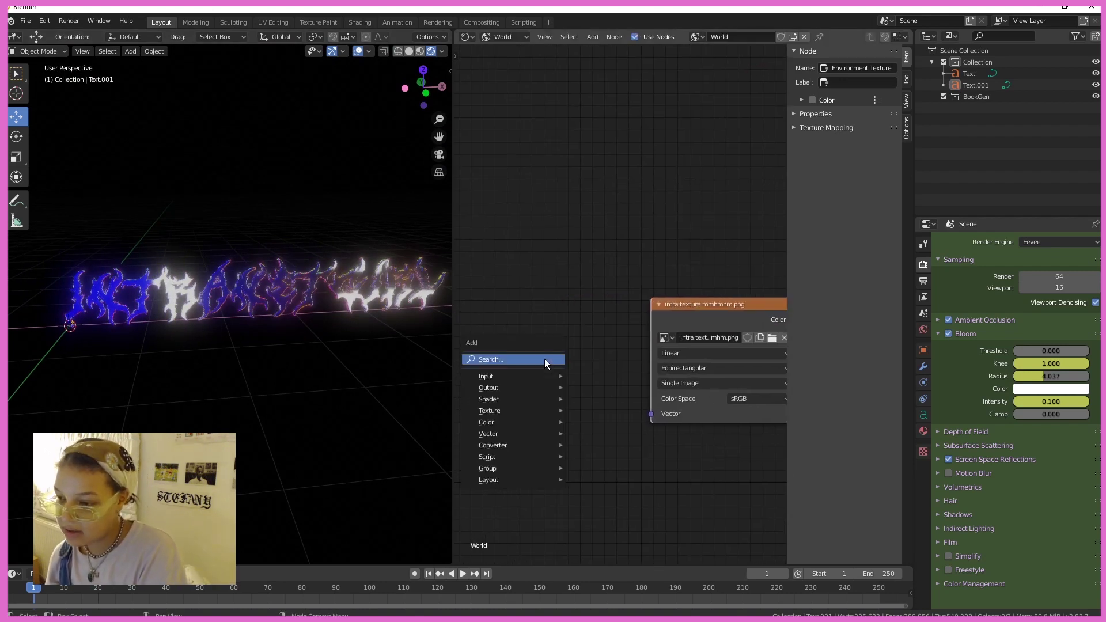
click(545, 358)
text(vect)
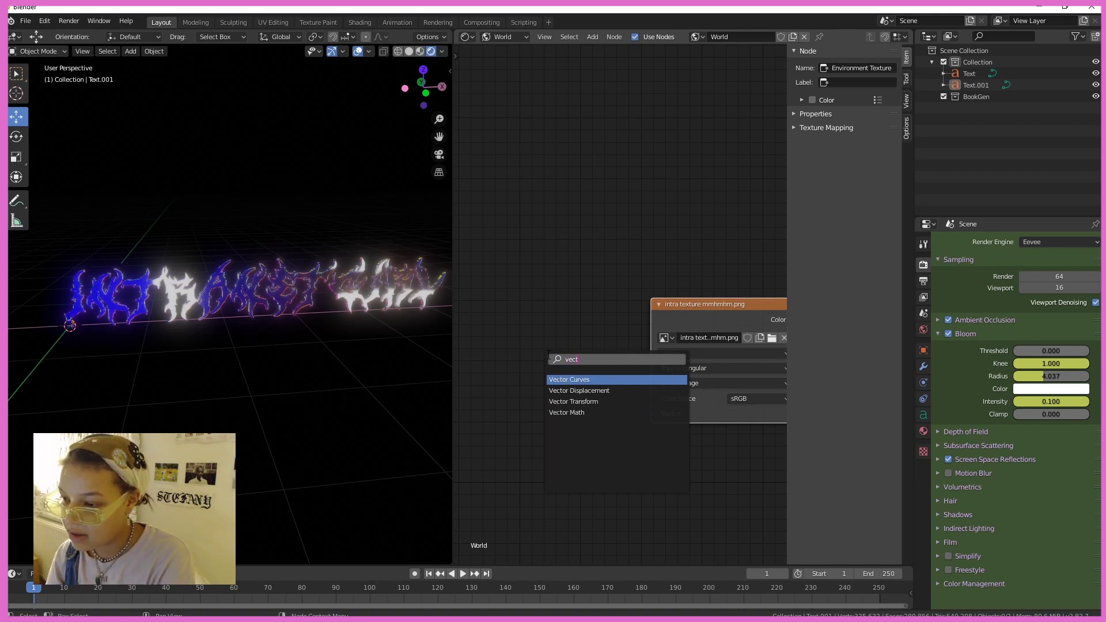
key(BackSpace)
key(BackSpace)
key(BackSpace)
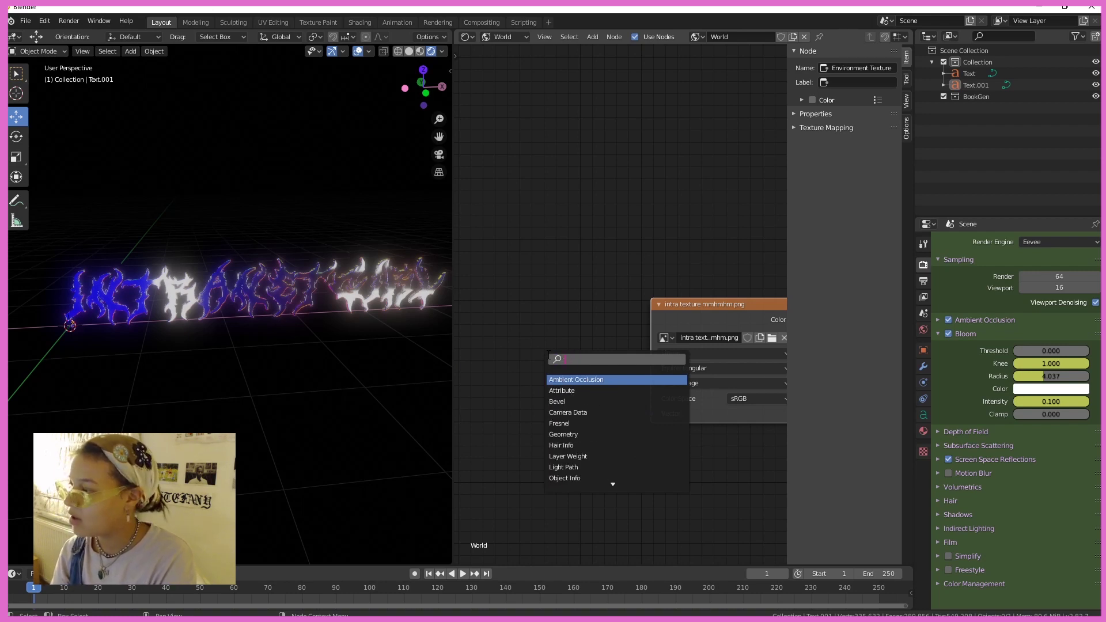
text(mapp)
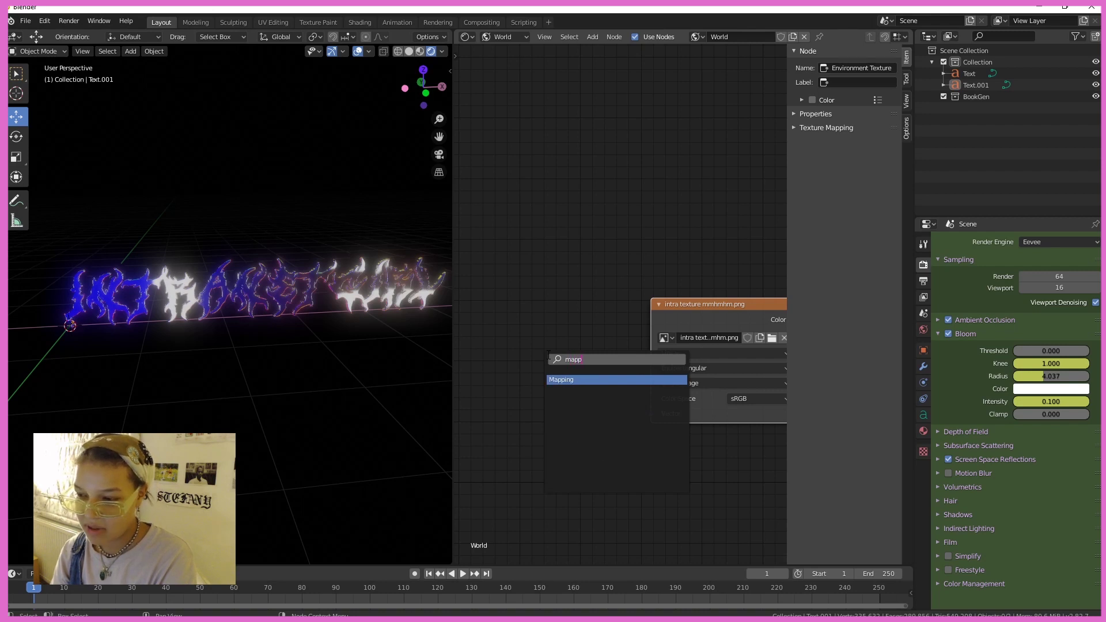
key(Return)
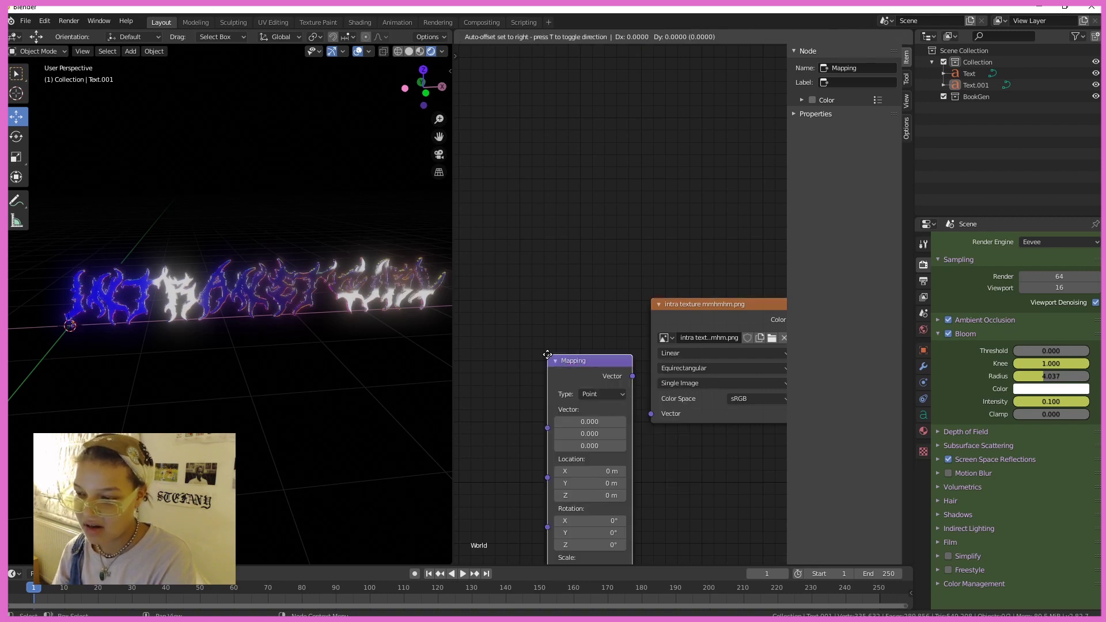
click(529, 233)
drag(617, 285, 649, 415)
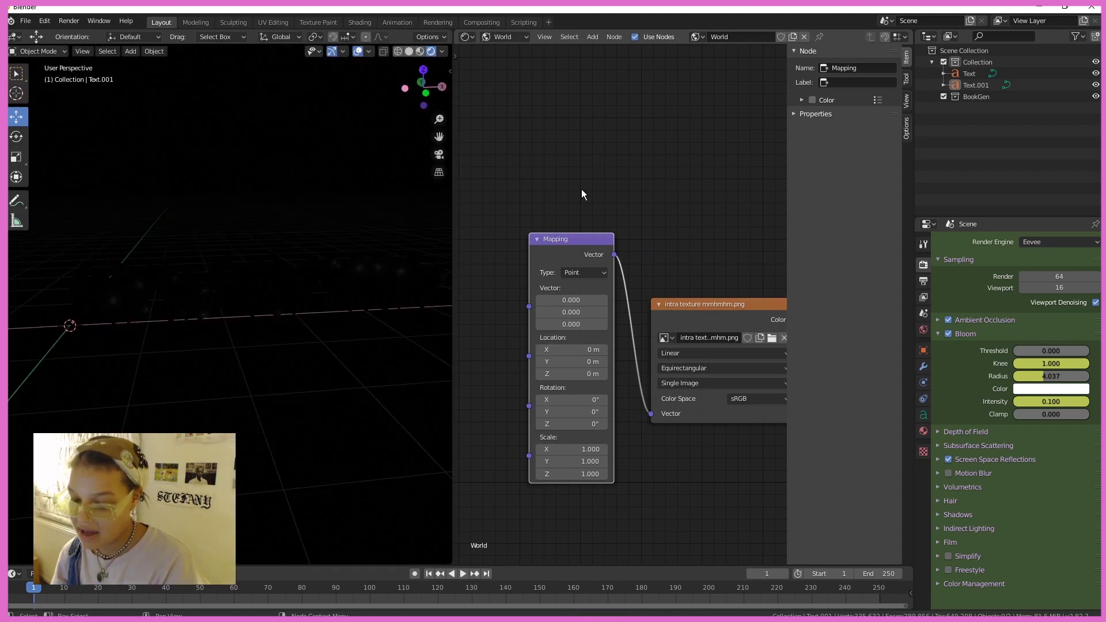
Step: Add a Texture Coordinate node and link Generated into the Mapping Vector input
key(shift+a)
click(582, 189)
text(text)
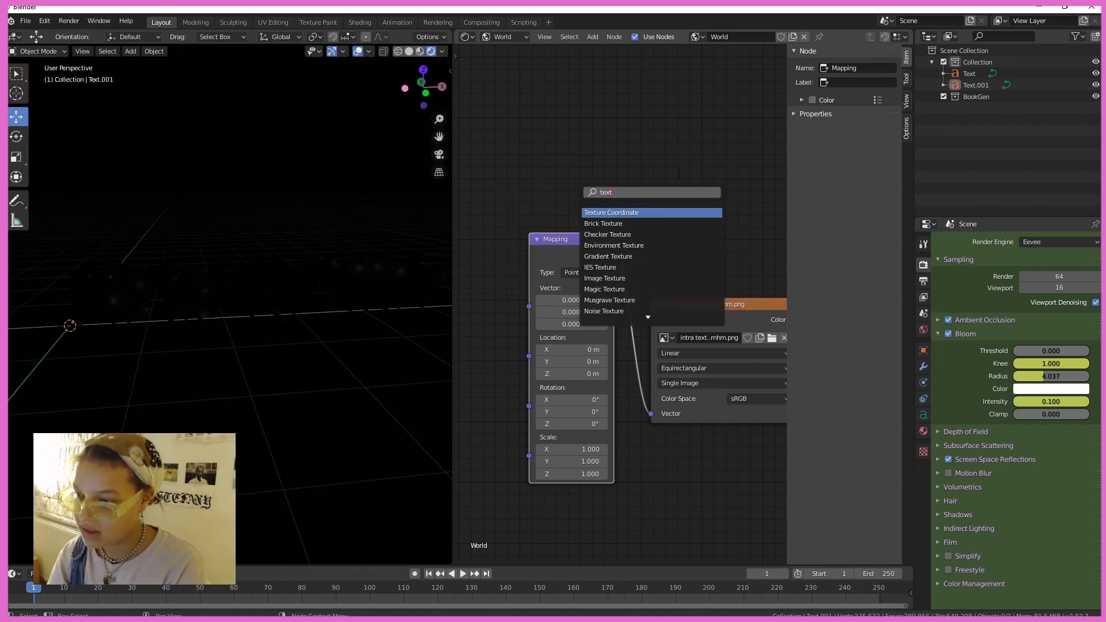
key(Return)
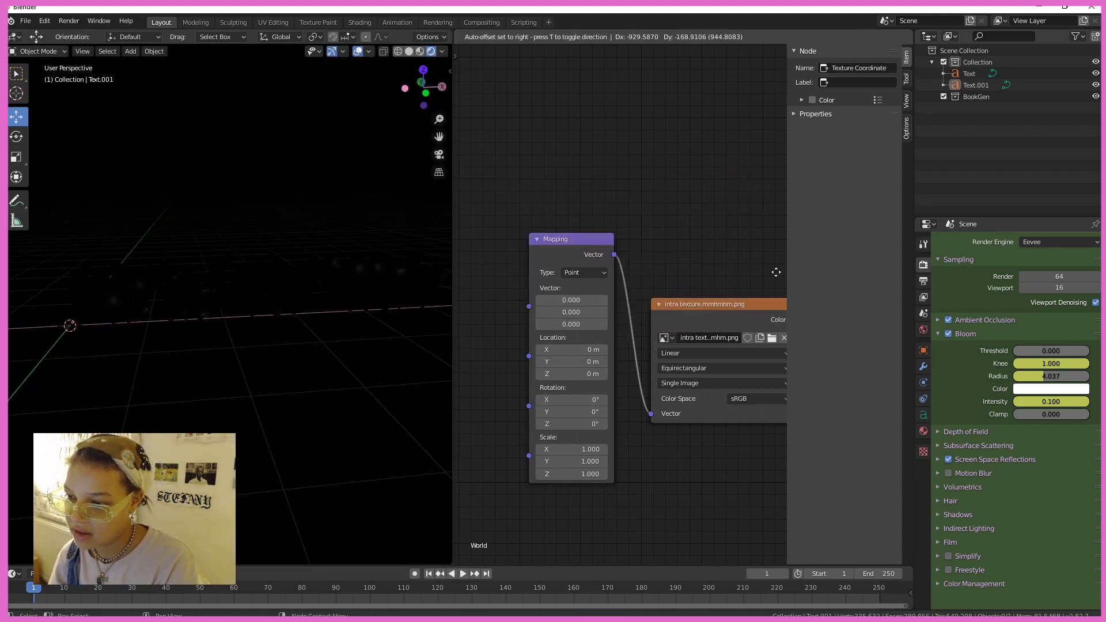
click(518, 192)
drag(519, 192, 429, 239)
scroll(670, 311, up, 2)
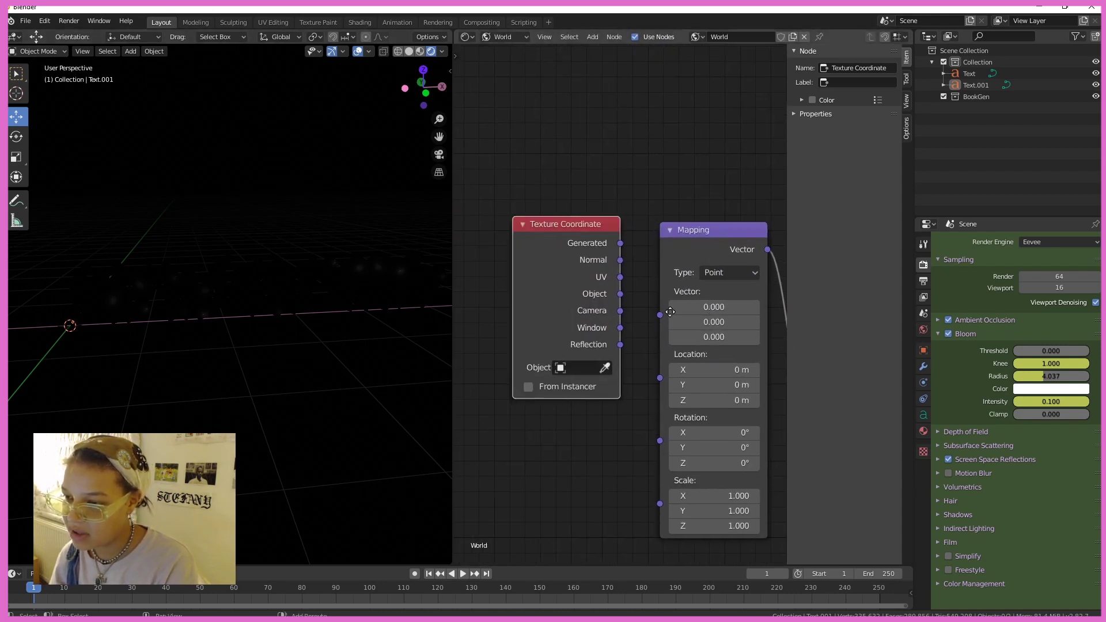
middle_drag(670, 312, 679, 313)
drag(629, 245, 647, 356)
Step: Rotate the Mapping node 5° on X
ctrl+scroll(571, 395, down, 6)
drag(564, 384, 573, 384)
right_click(553, 385)
Step: Lower the Metallic value of Text.001's back material
click(548, 438)
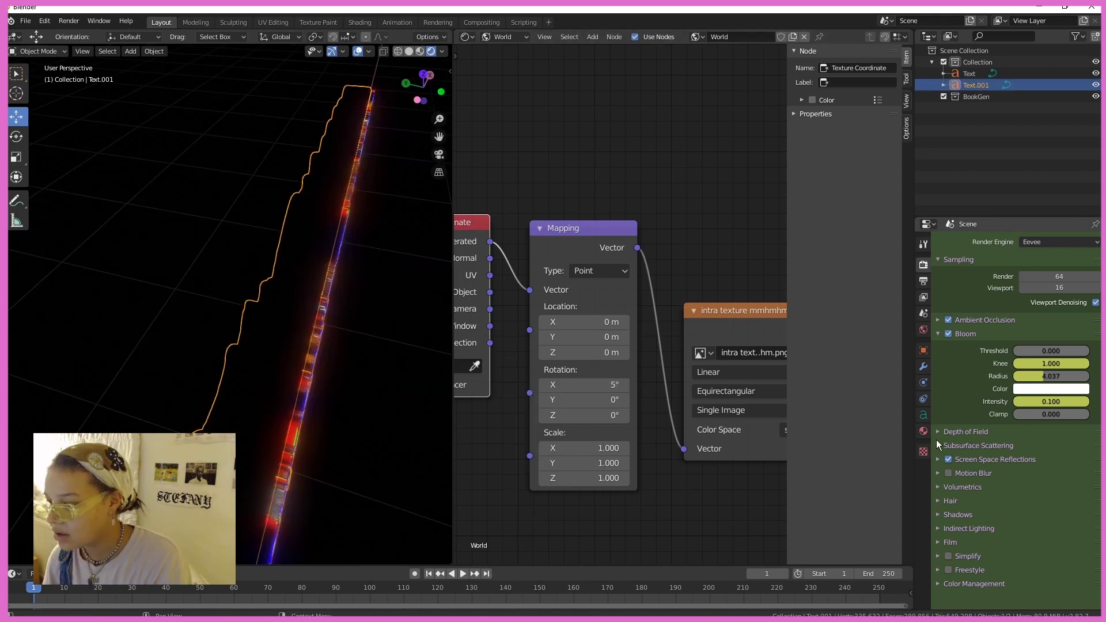
click(923, 431)
mouse_move(1054, 443)
mouse_down()
mouse_move(1043, 442)
mouse_move(1065, 441)
mouse_move(1045, 442)
mouse_up()
Step: Raise the back material's Specular to 0.533, with Metallic at 0.217, orbiting to check the text
middle_drag(330, 375, 282, 343)
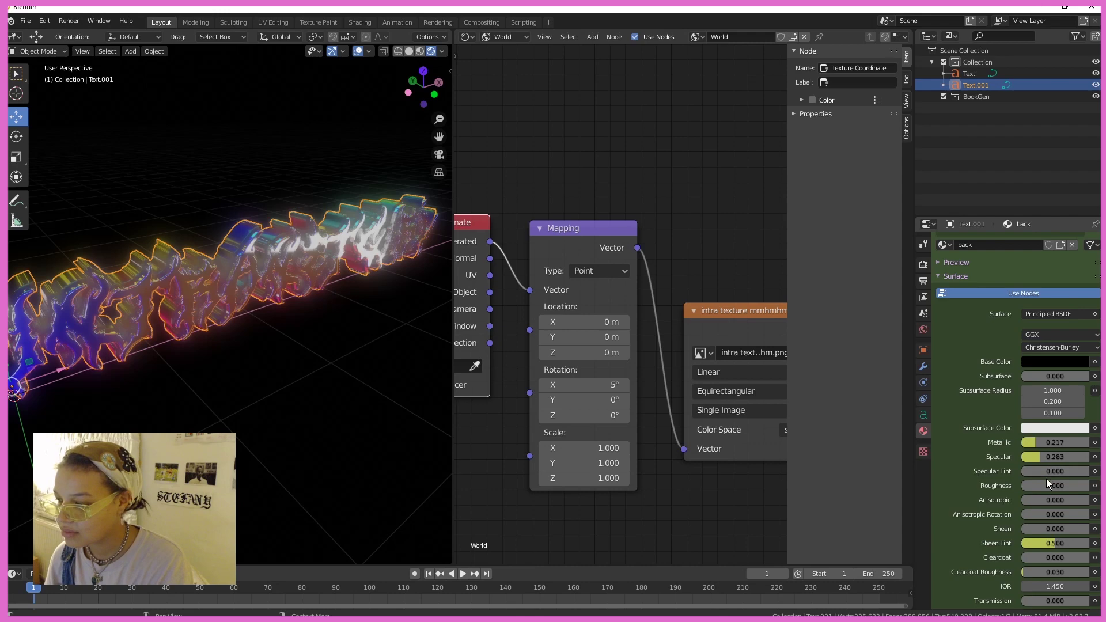
drag(1048, 458, 1065, 458)
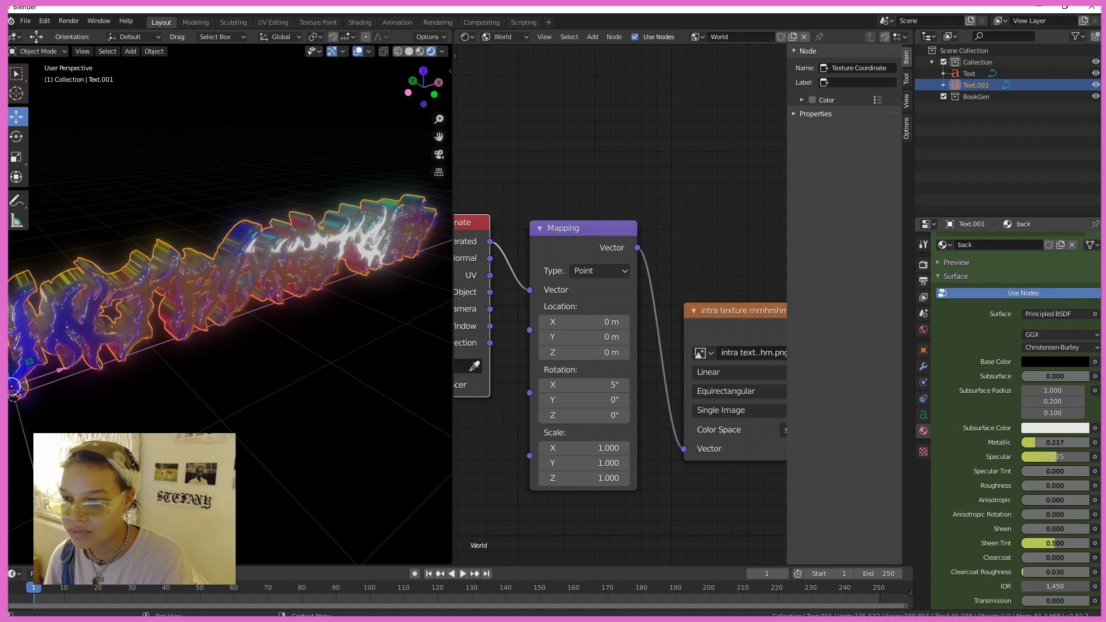
middle_drag(323, 410, 201, 385)
click(328, 434)
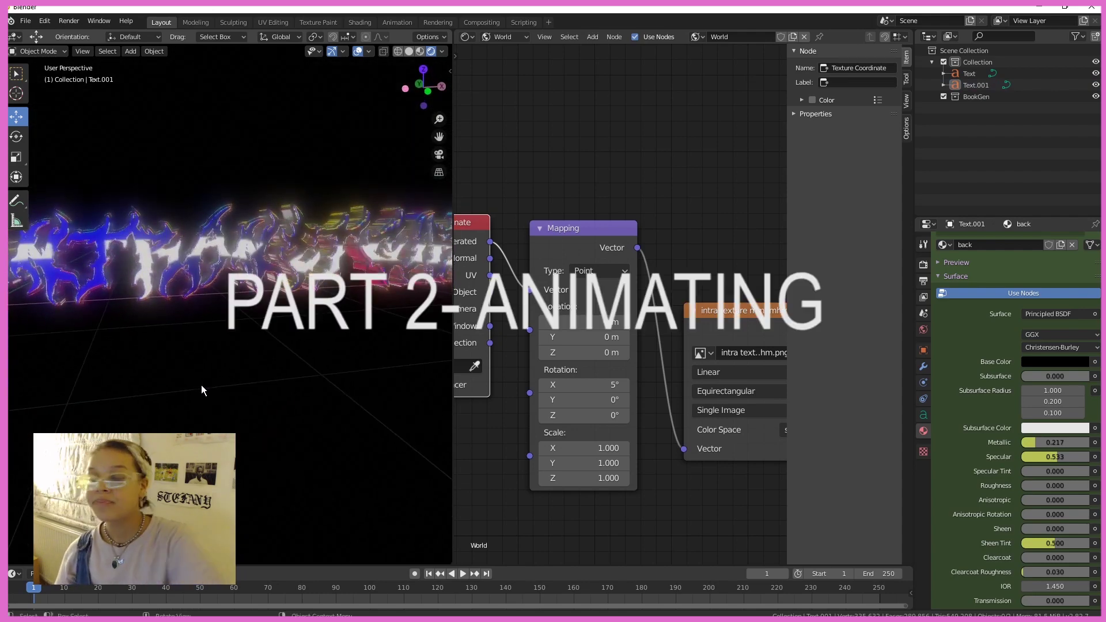
scroll(287, 361, down, 4)
middle_drag(287, 361, 279, 380)
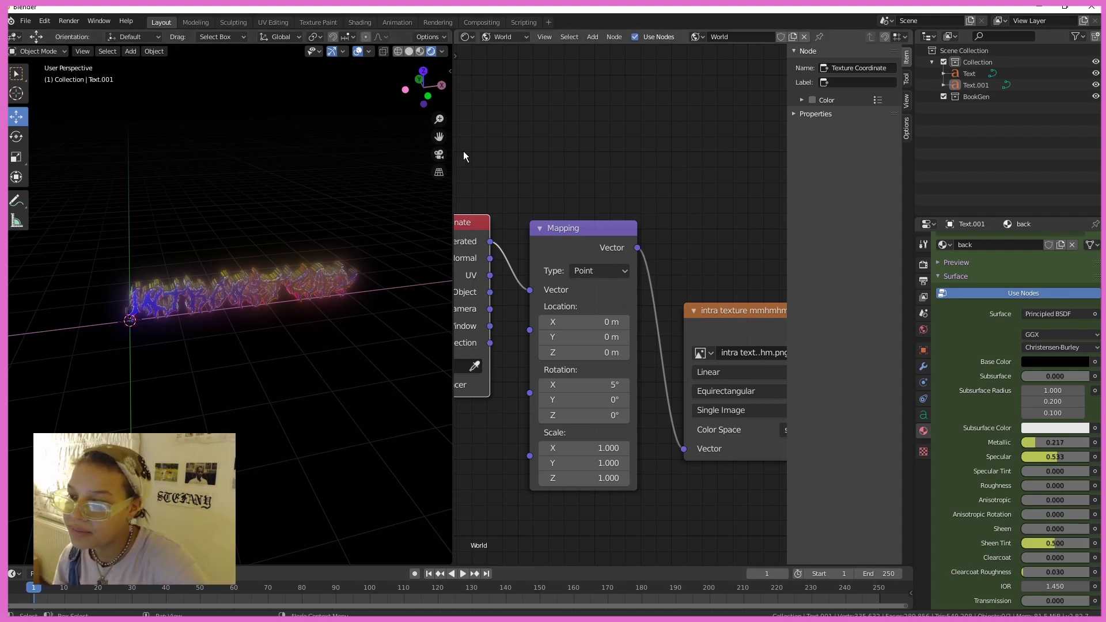
Step: Widen the 3D viewport and hide the node editor's sidebar
drag(453, 112, 615, 113)
key(n)
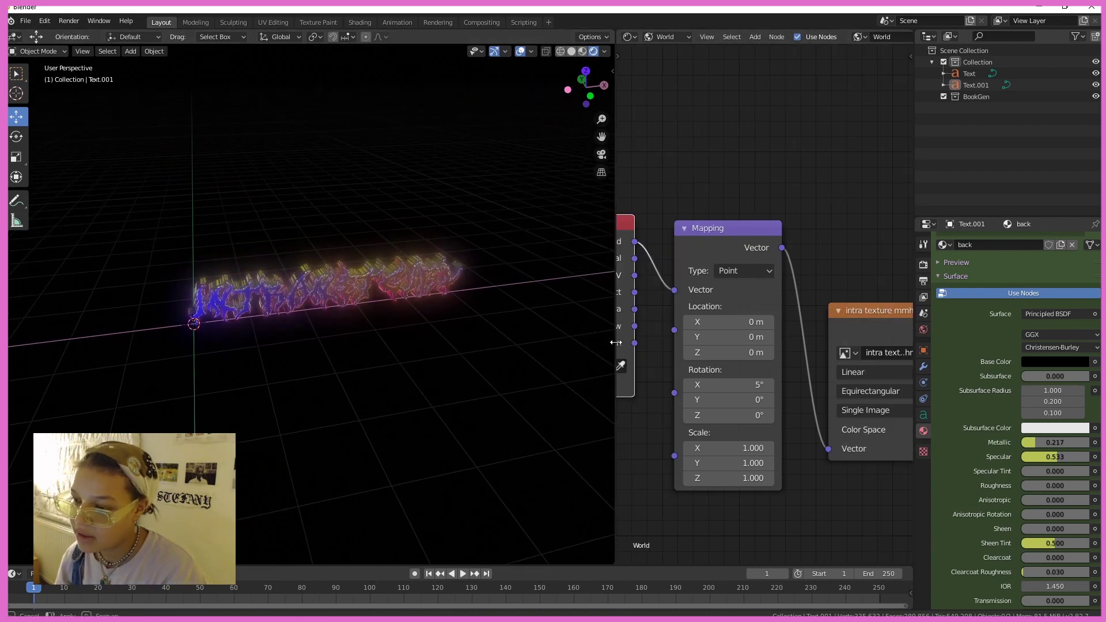
drag(615, 344, 686, 330)
scroll(514, 363, up, 3)
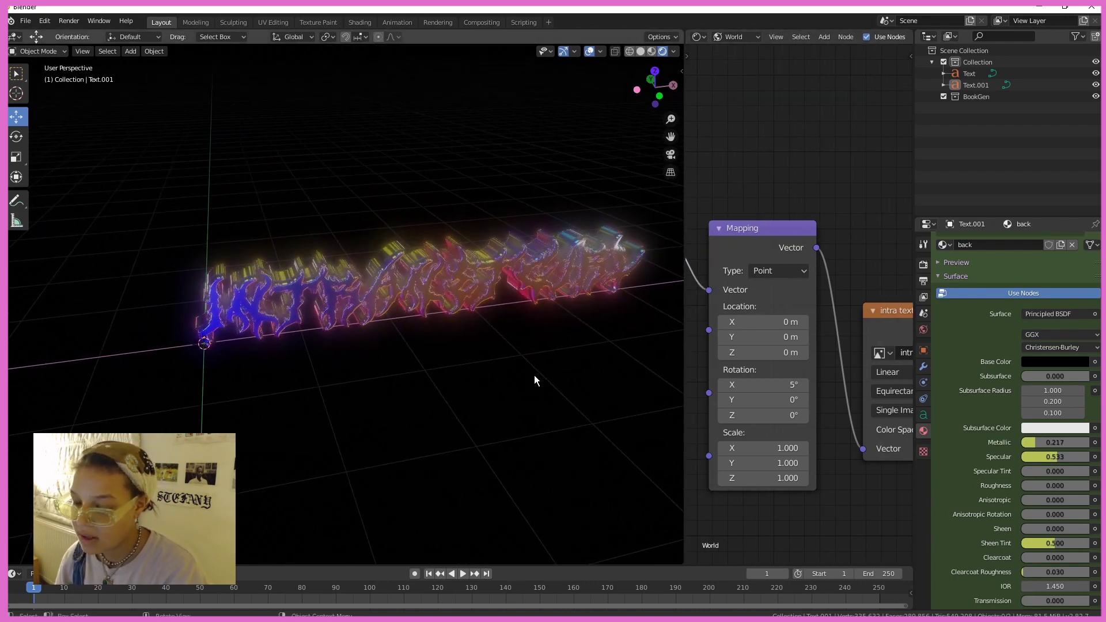
Step: Add a camera to the scene and look through it
key(shift+a)
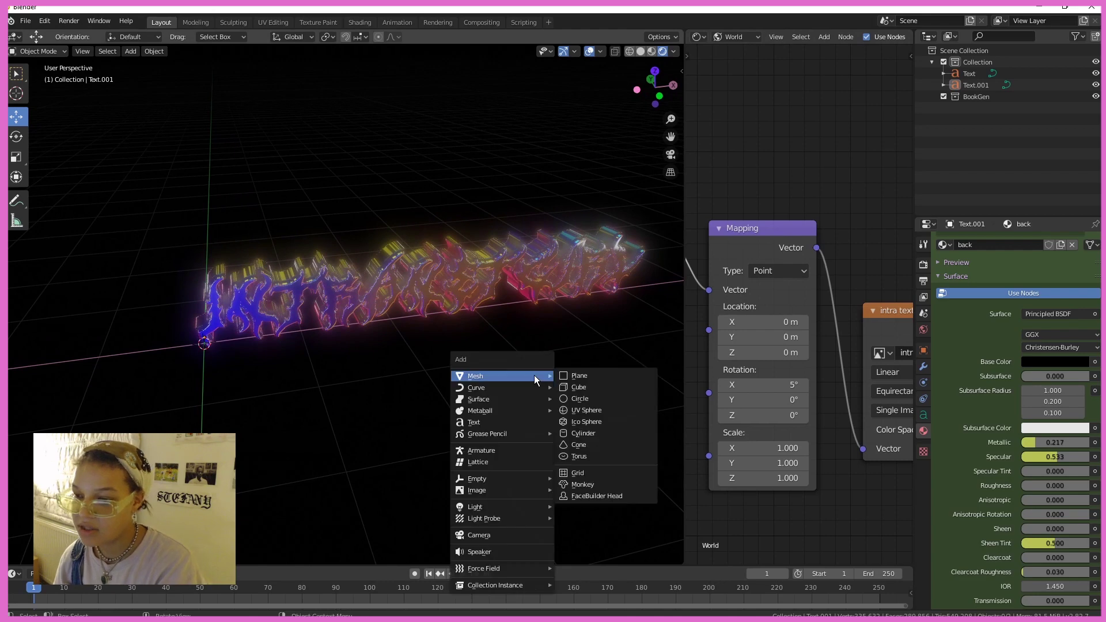
click(516, 538)
key(KP_0)
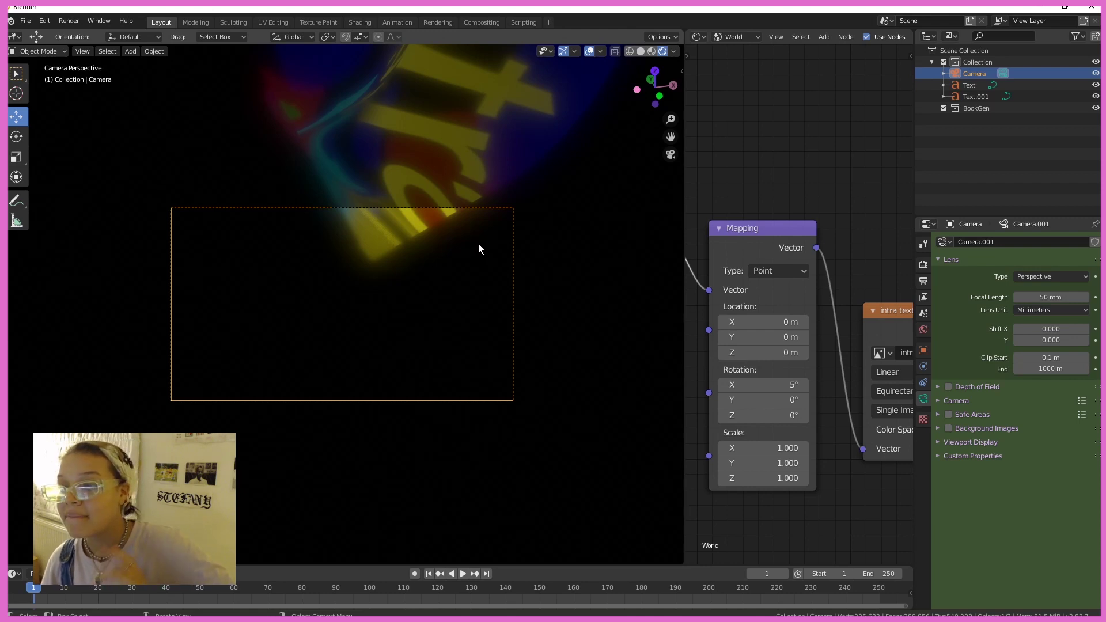
Step: Enable Lock Camera to View, frame the text, and set the focal length to 80 mm
key(n)
click(677, 114)
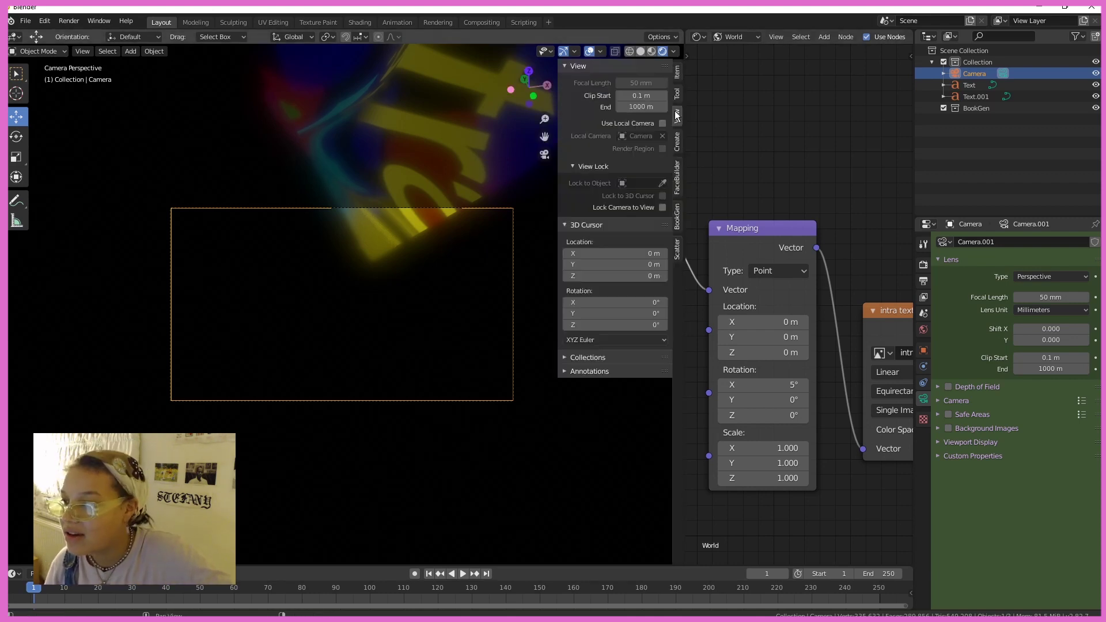
click(663, 208)
middle_drag(464, 241, 389, 291)
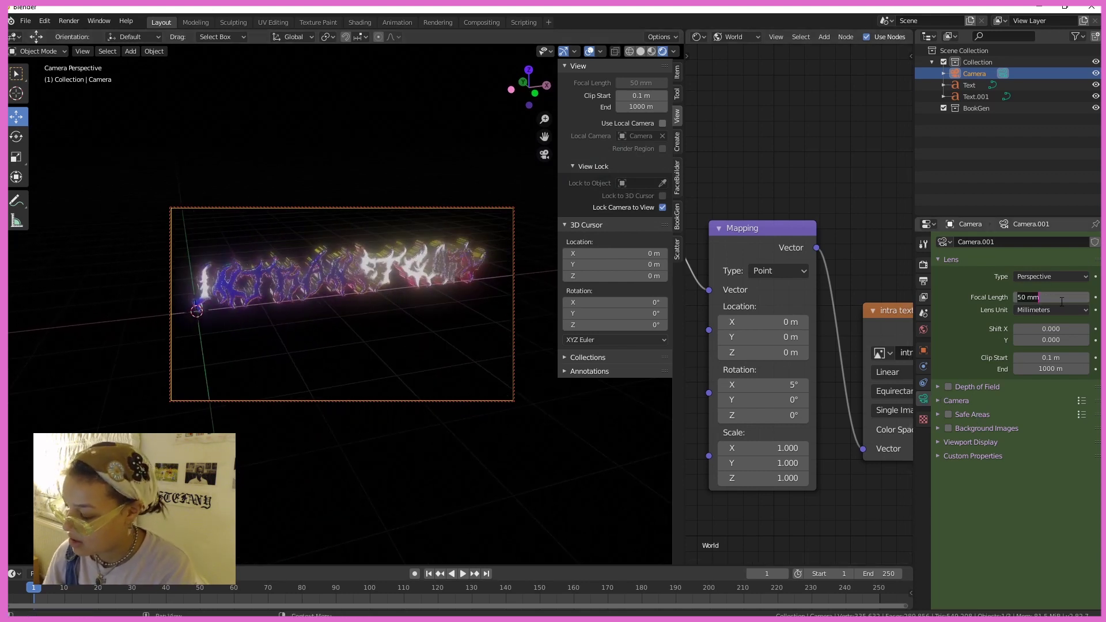
key(Return)
Step: Reframe the text diagonally in camera view, then hide the sidebar and widen the node editor
middle_drag(297, 326, 401, 295)
middle_drag(432, 424, 431, 324)
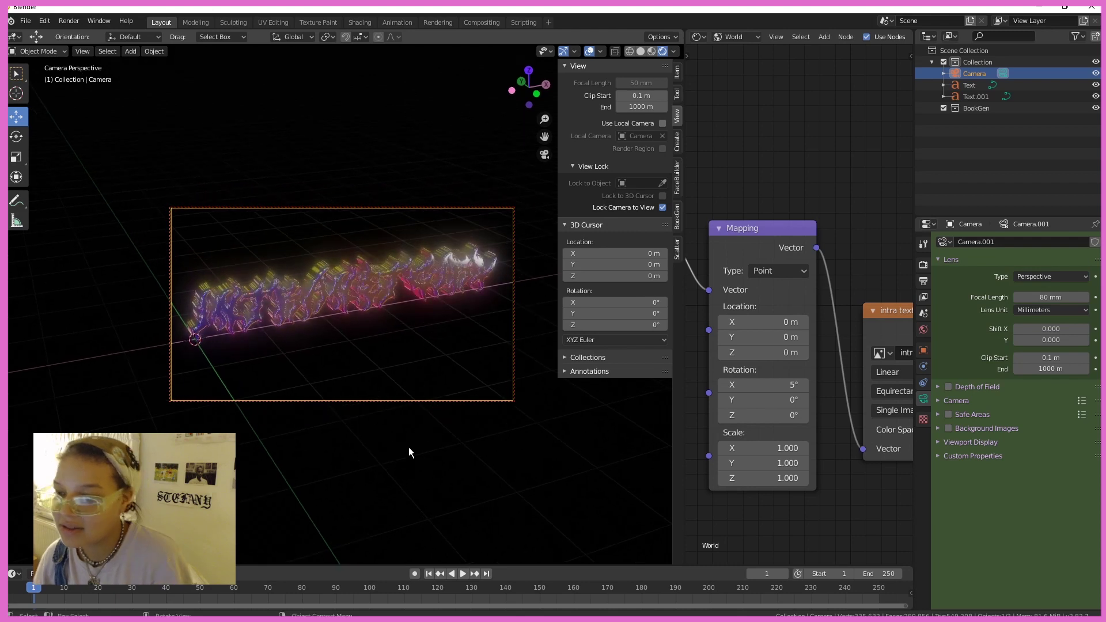
key(n)
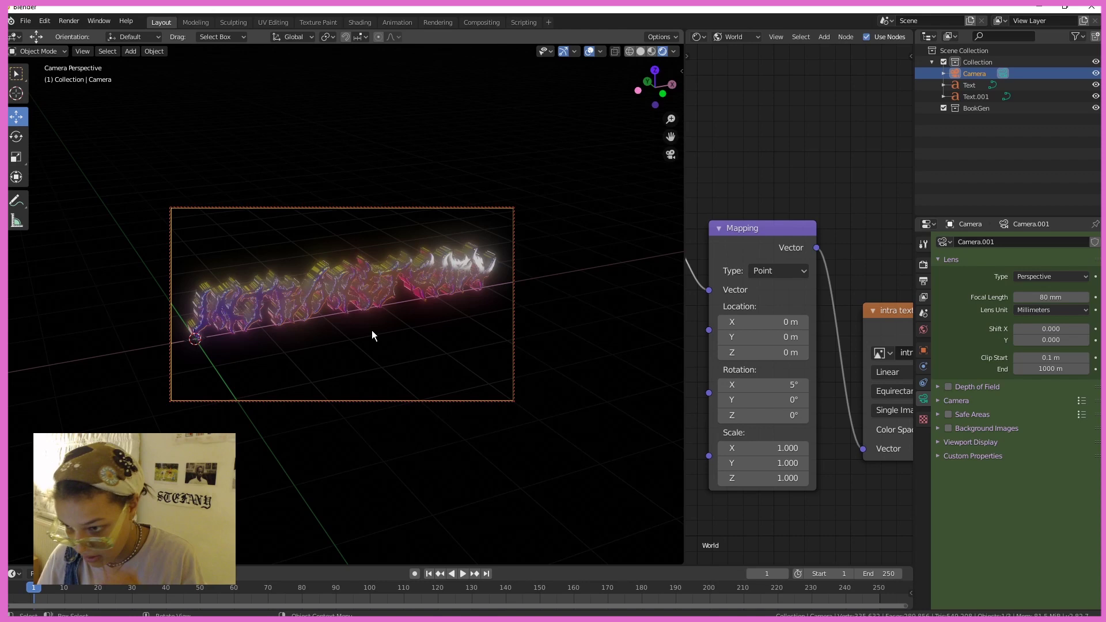
middle_drag(372, 336, 382, 333)
drag(685, 235, 643, 235)
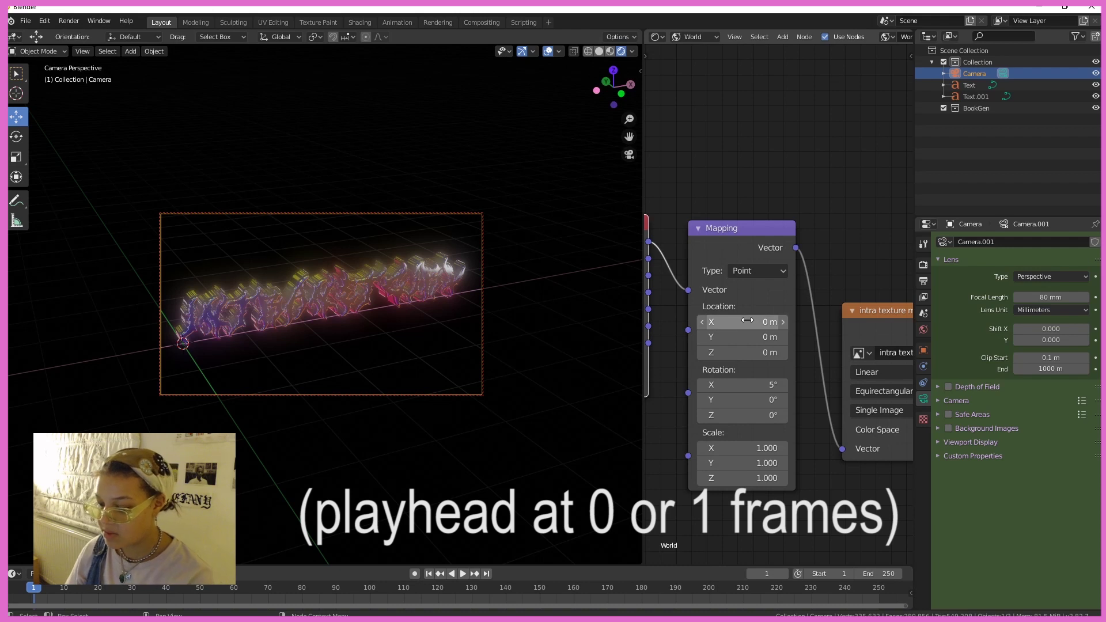
Step: Keyframe the Mapping location and rotation at frame 0
key(i)
key(i)
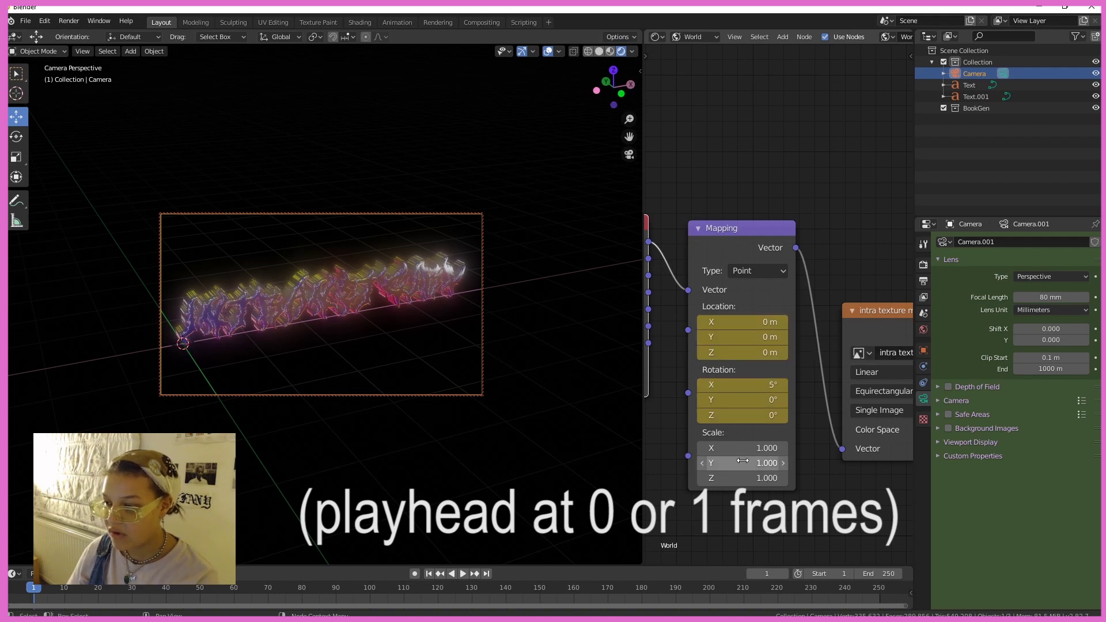
key(i)
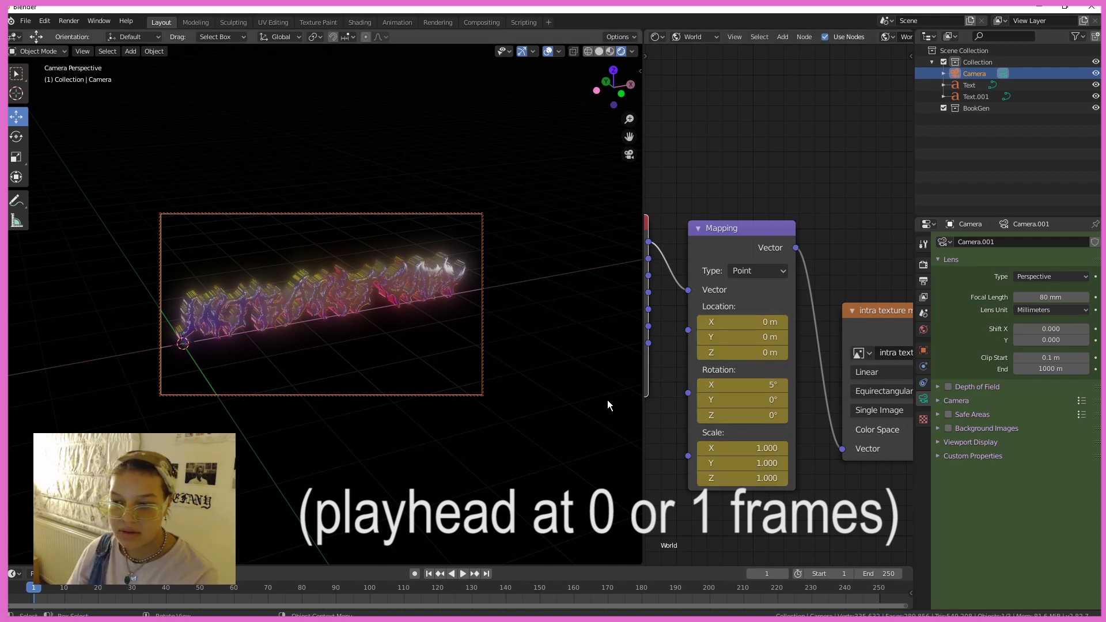
drag(82, 587, 652, 589)
Step: At frame 249, change Mapping rotation Y and location, keyframe them, and play the animation
drag(880, 572, 877, 575)
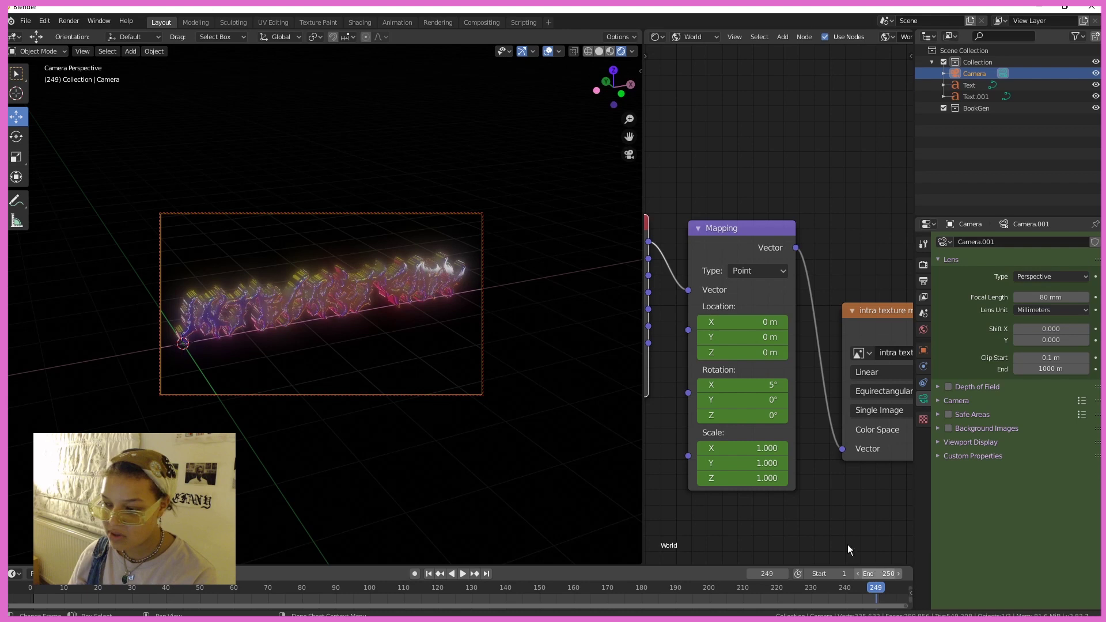
drag(743, 400, 922, 400)
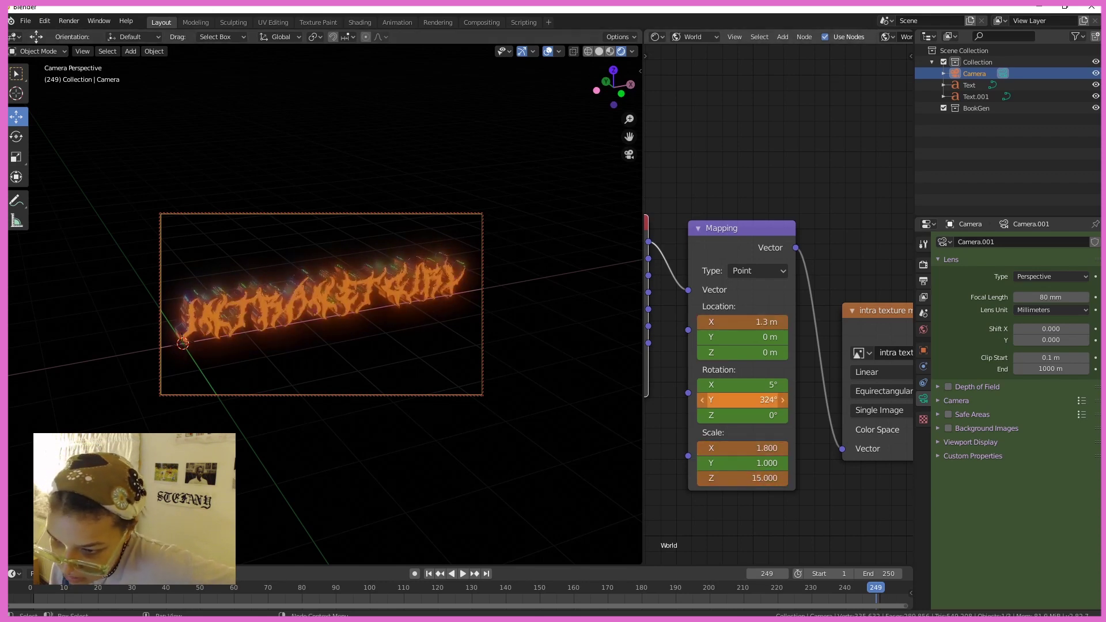
click(751, 322)
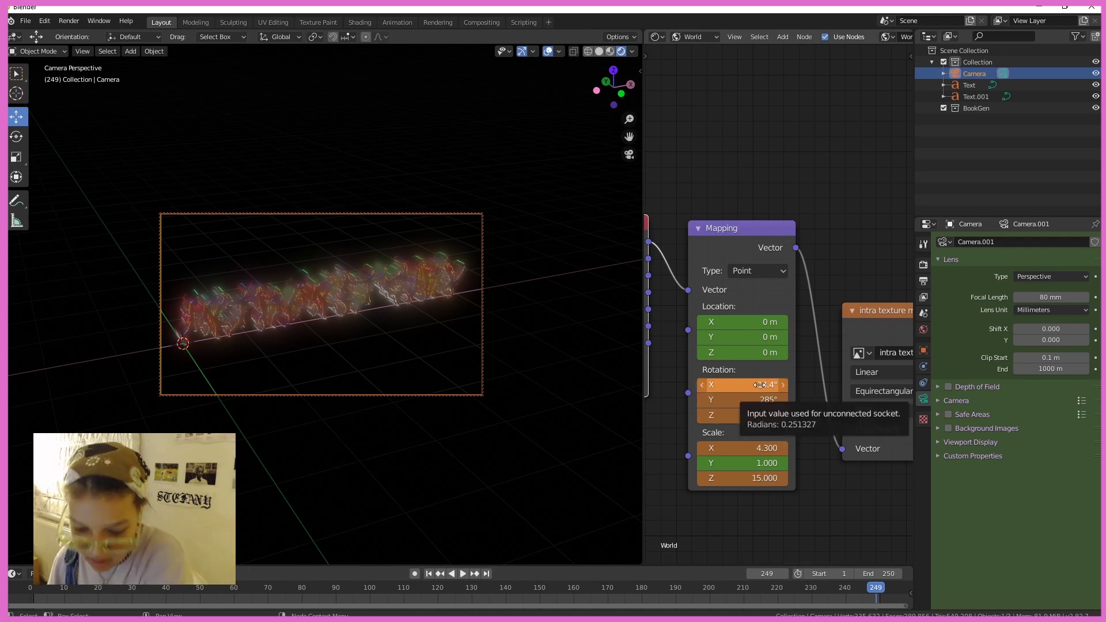
key(i)
key(i)
key(i)
key(space)
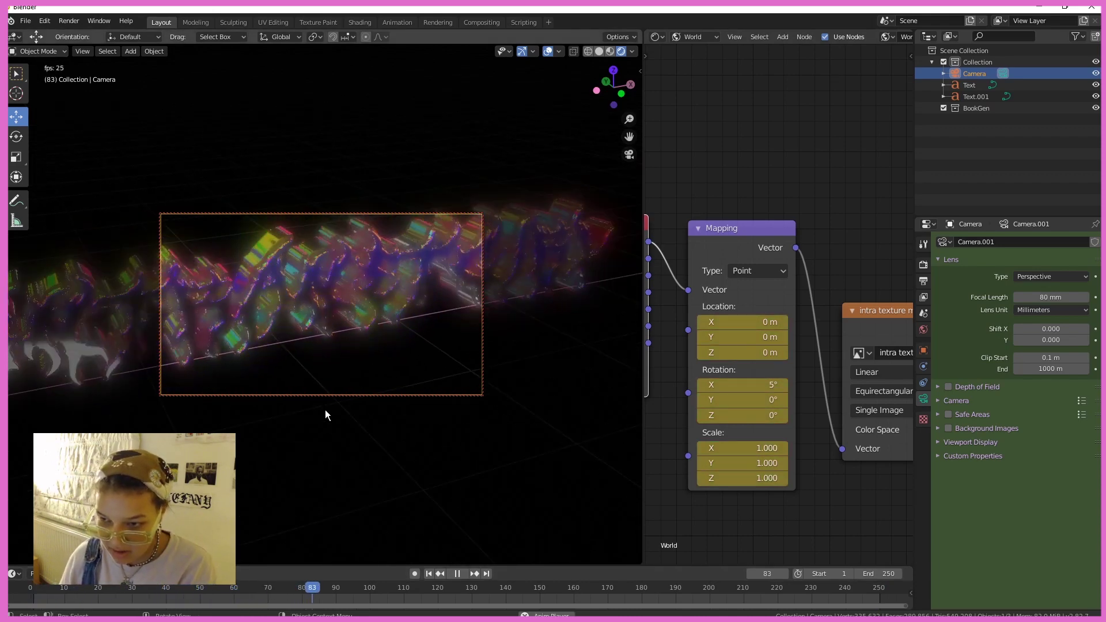
key(space)
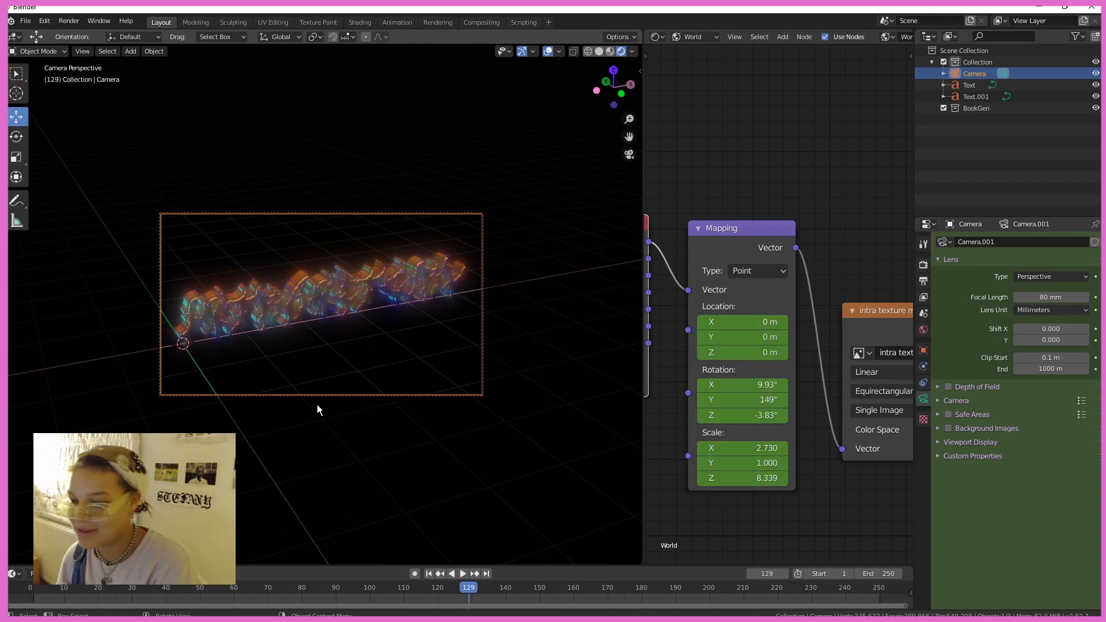
key(n)
scroll(409, 247, up, 8)
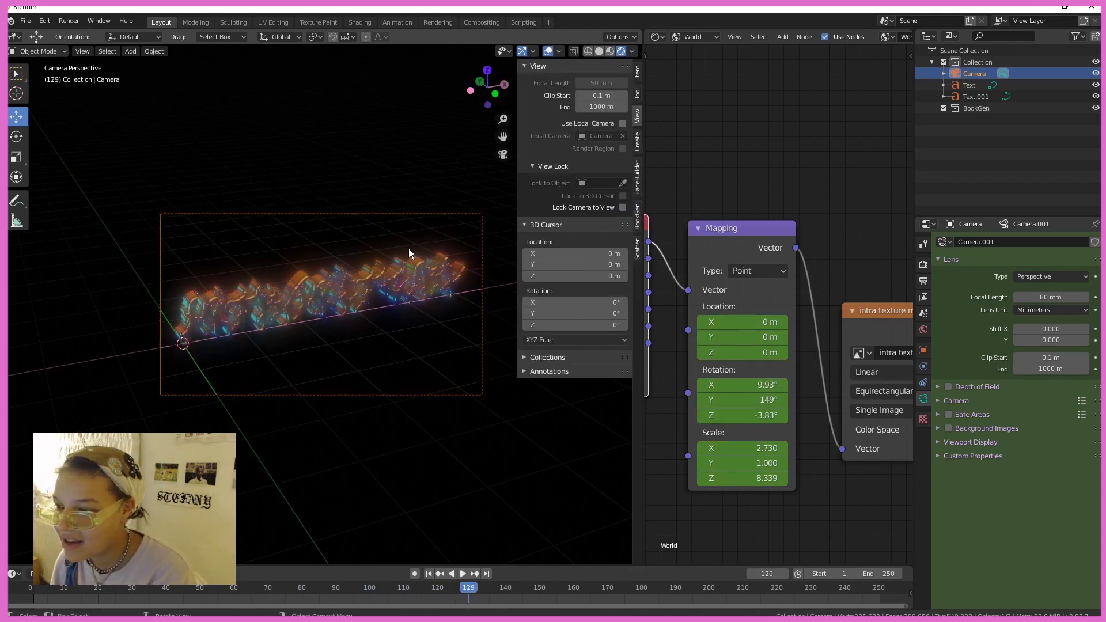
key(n)
key(space)
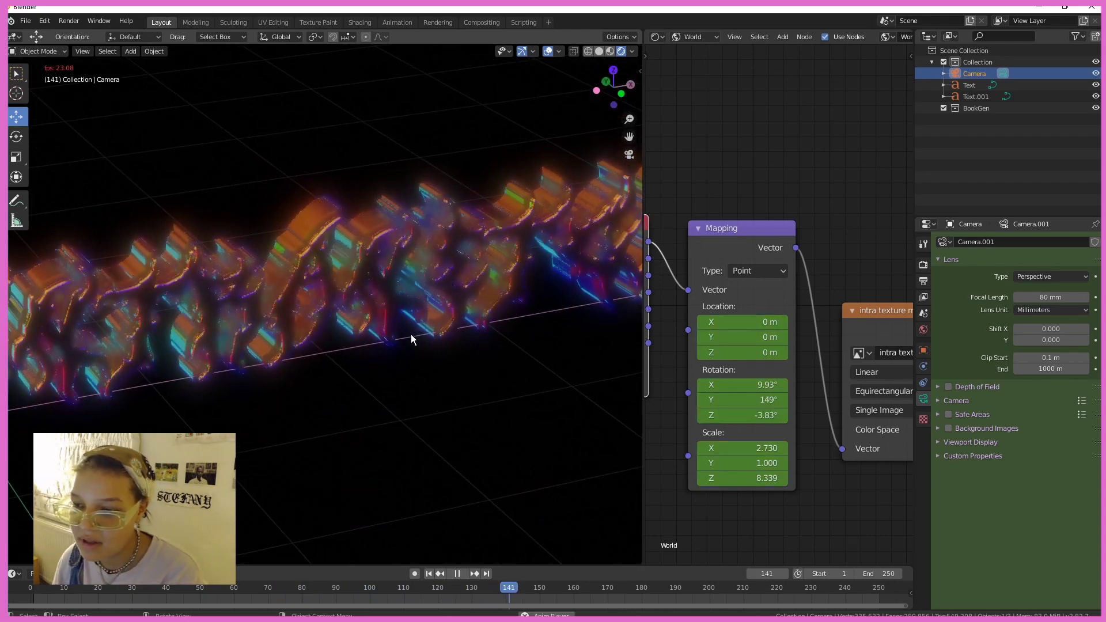
scroll(410, 334, down, 8)
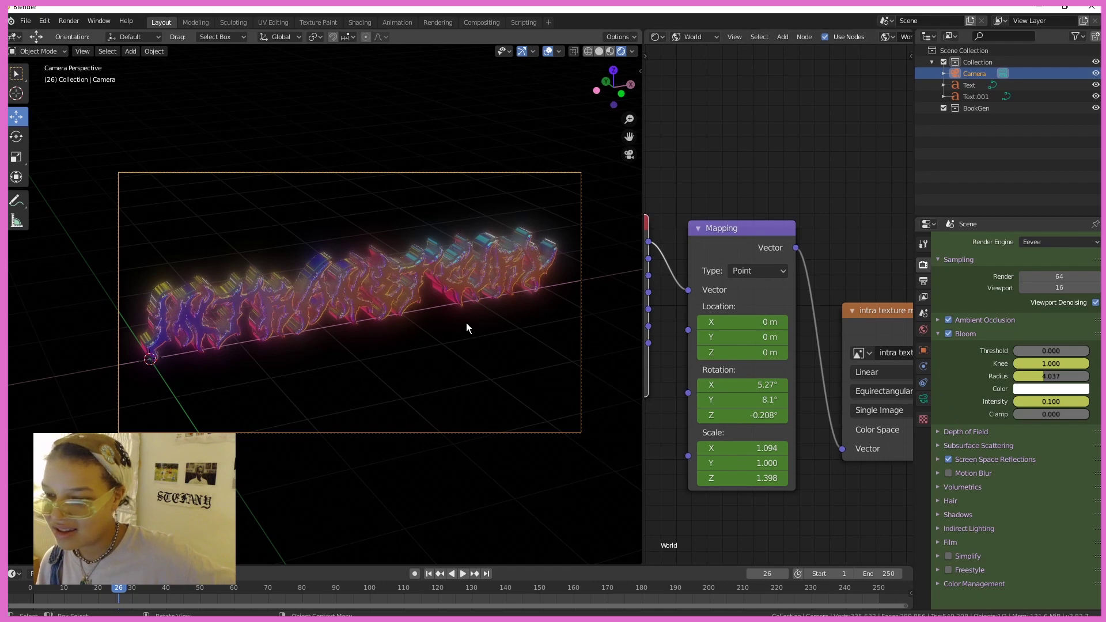
mouse_move(420, 320)
middle_down()
mouse_move(379, 321)
mouse_move(414, 302)
middle_up()
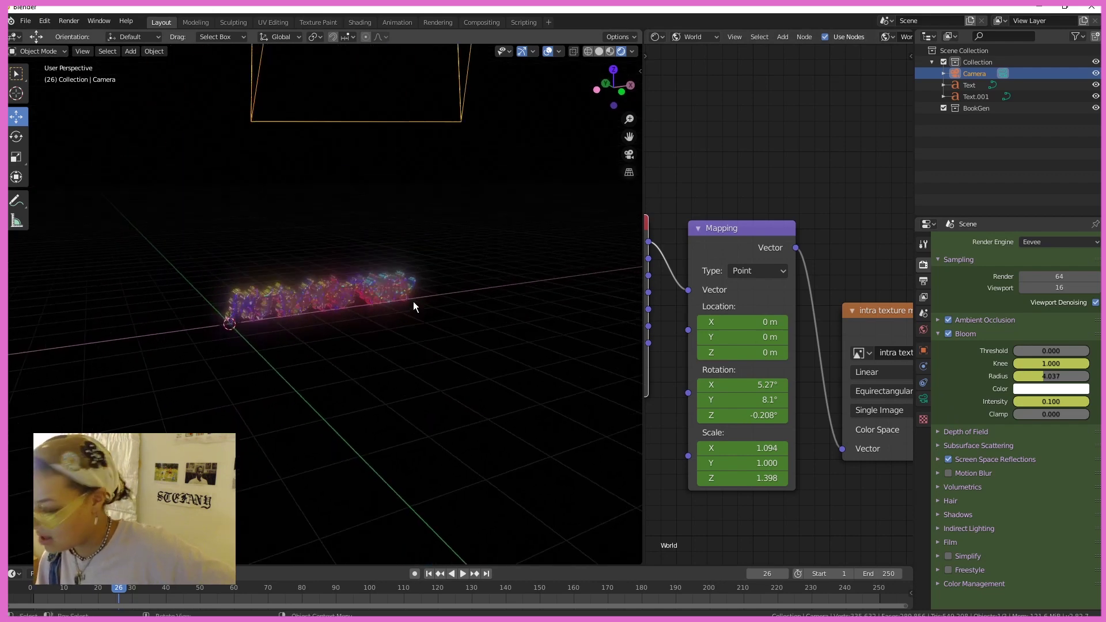
key(KP_0)
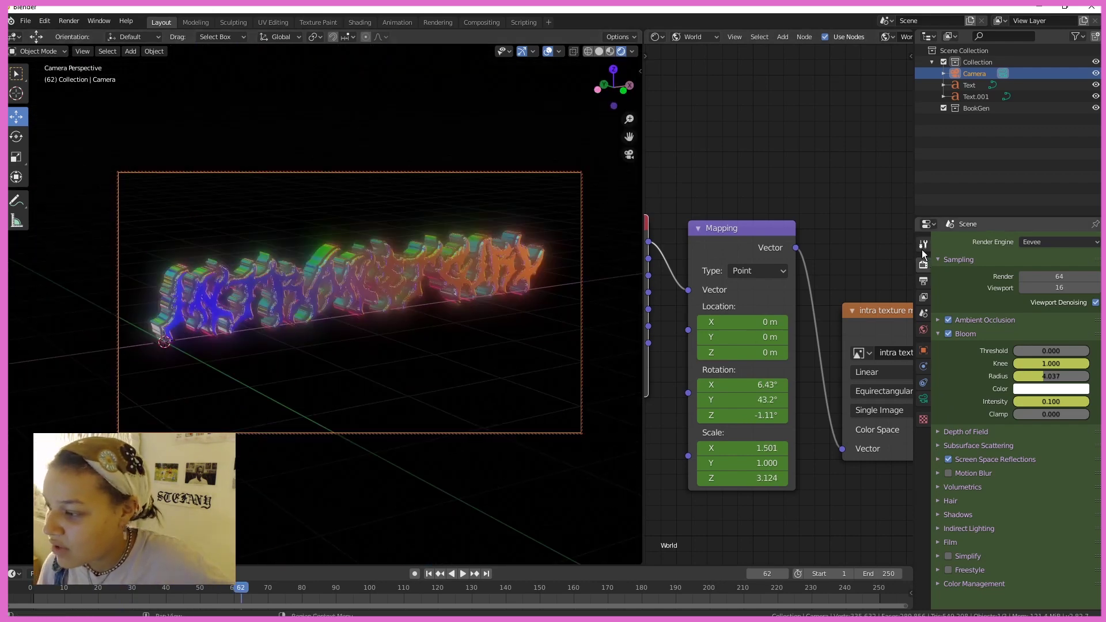
click(924, 247)
click(924, 267)
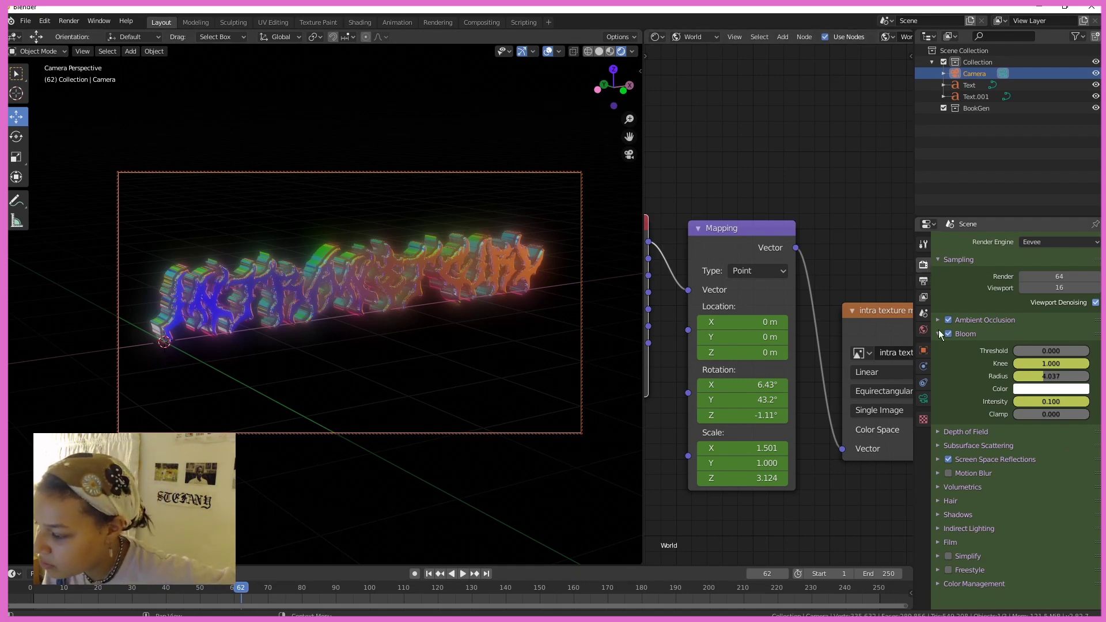
Step: Set the render output path to a new 'render 1' folder inside CHROME TEXT
click(925, 282)
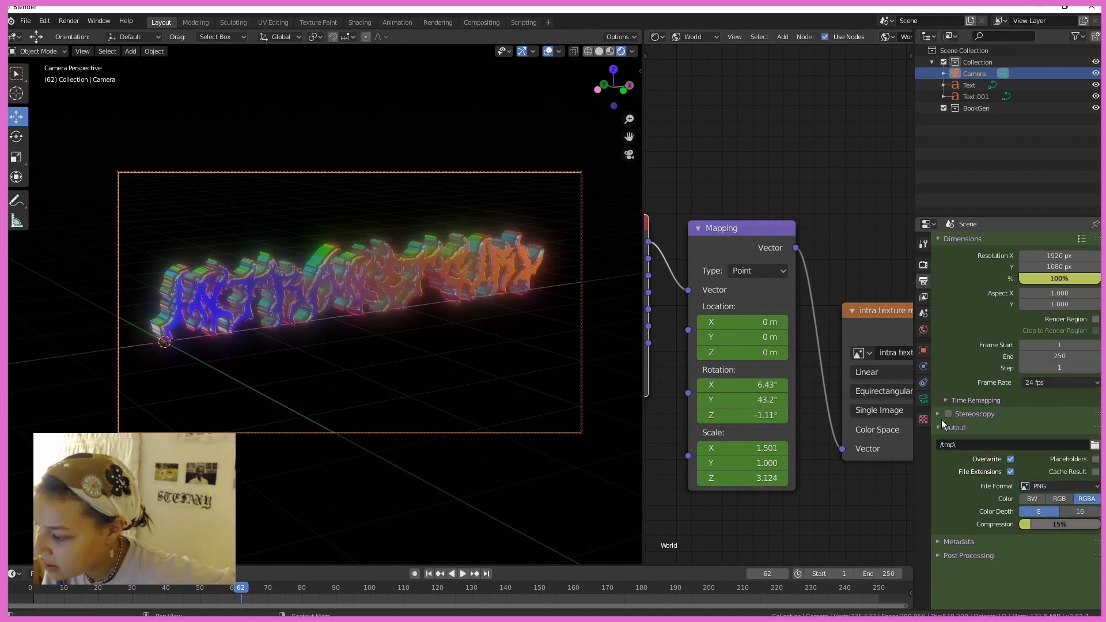
click(1095, 445)
click(307, 363)
right_click(441, 436)
click(444, 437)
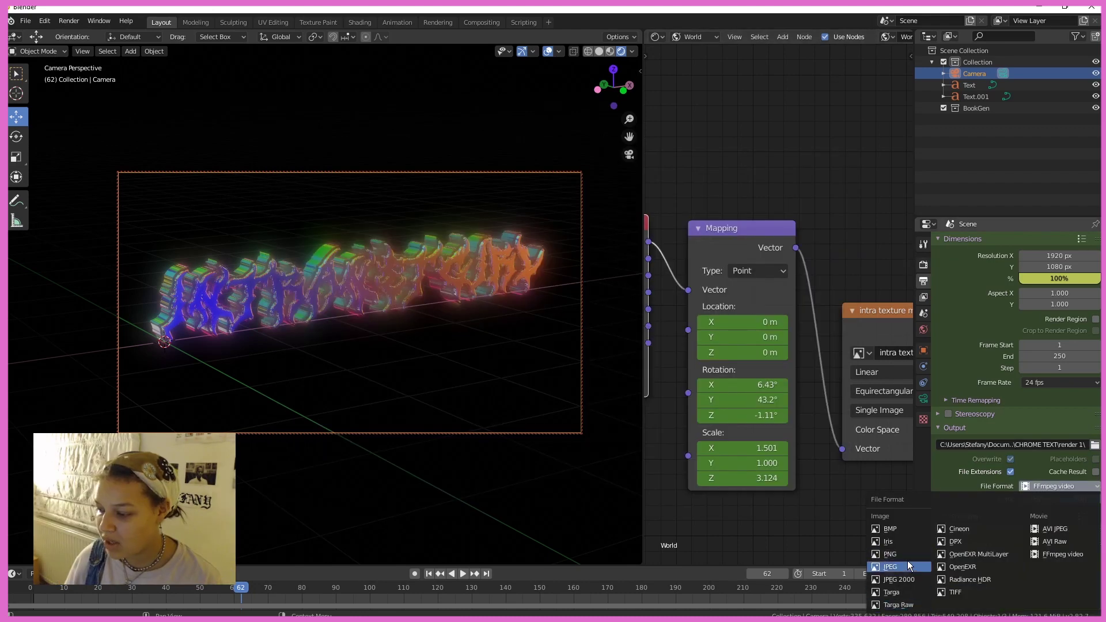
click(908, 554)
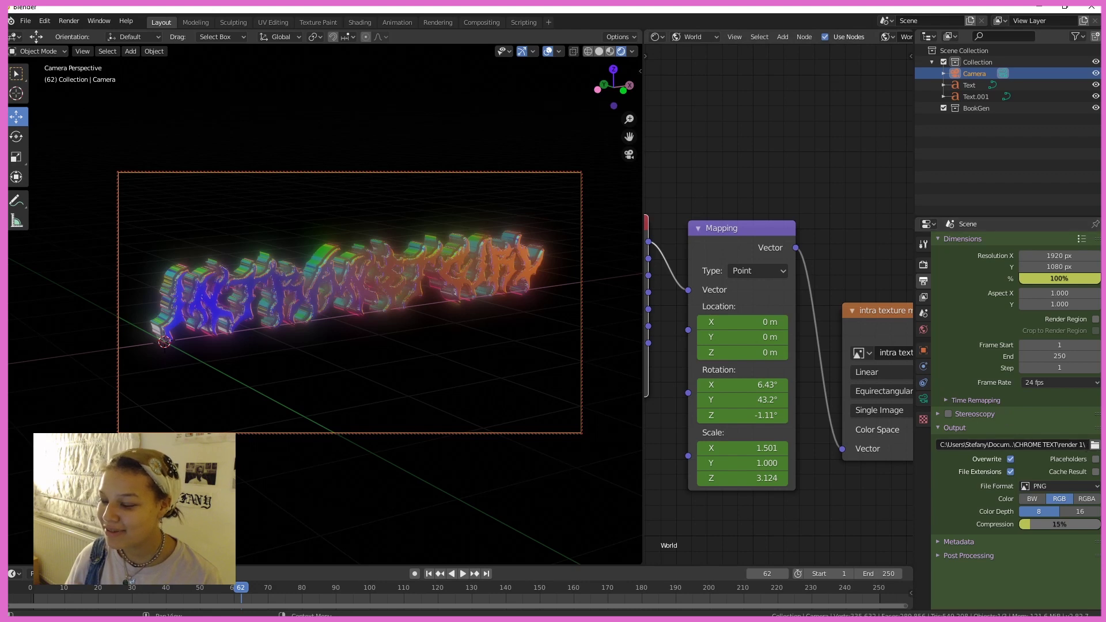
Step: Set output to FFmpeg video, Matroska H.264, Perceptually lossless quality, with Frame Start 0
click(1075, 484)
click(1079, 555)
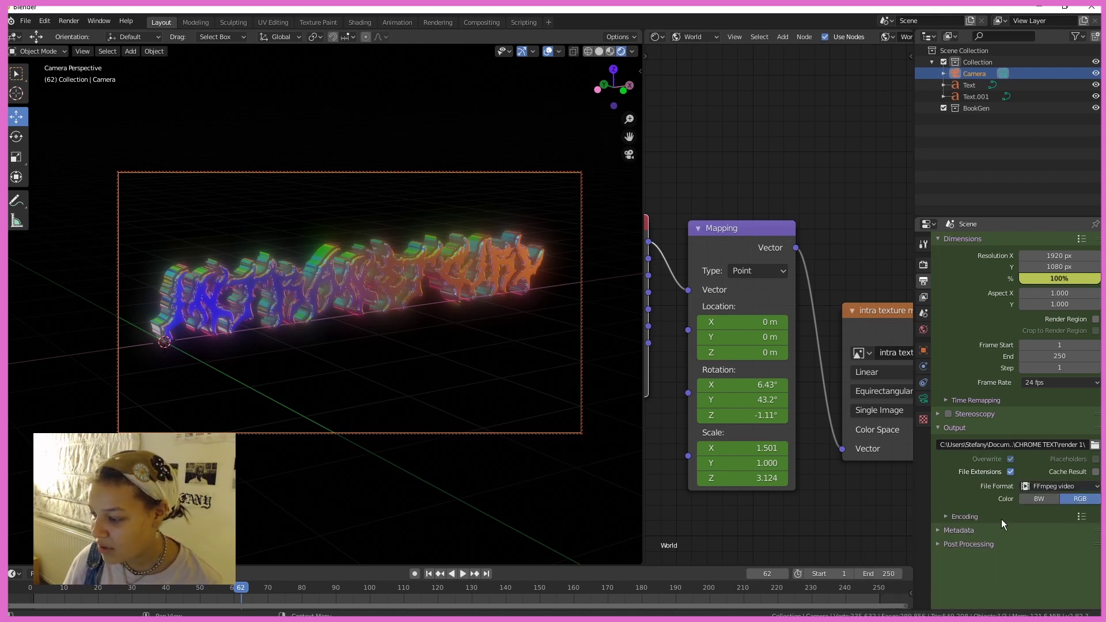
click(949, 518)
scroll(1008, 542, down, 4)
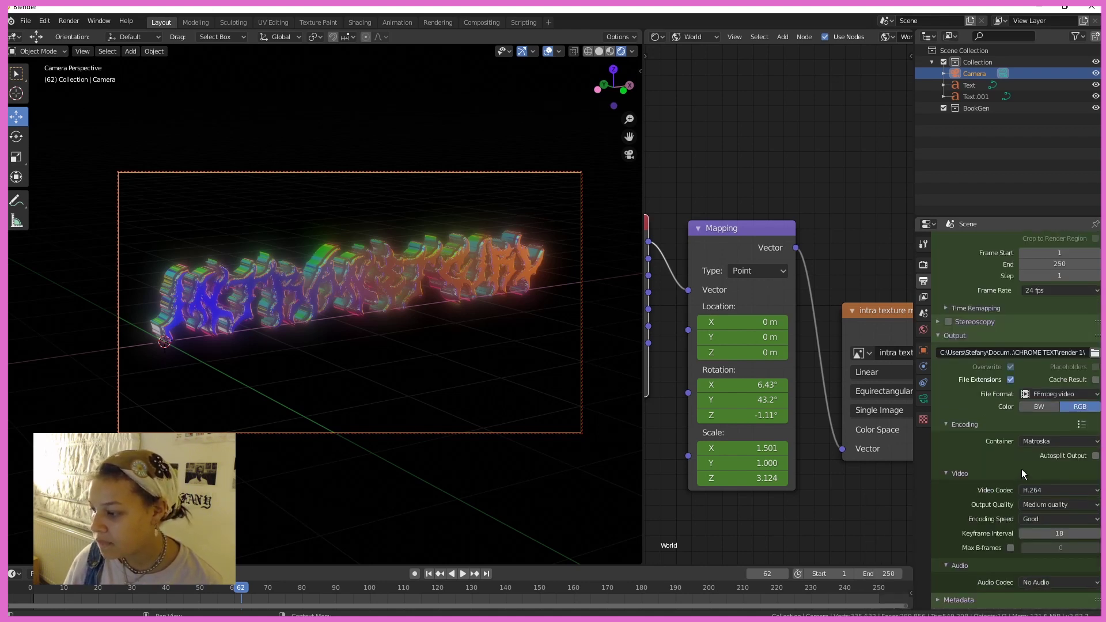
click(1066, 501)
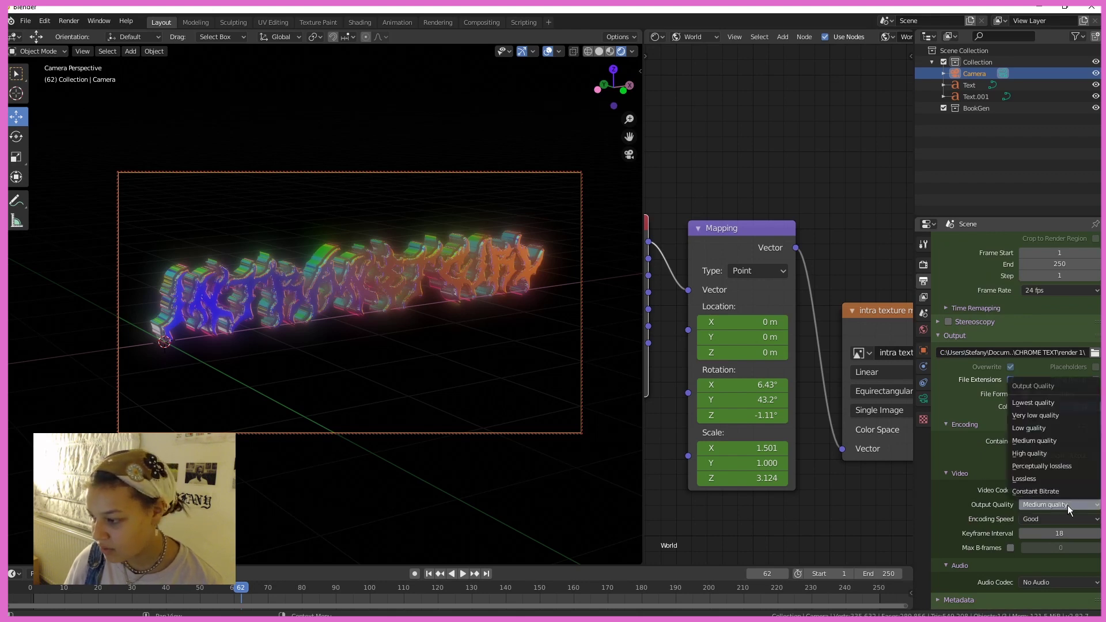
click(1047, 477)
scroll(985, 461, up, 3)
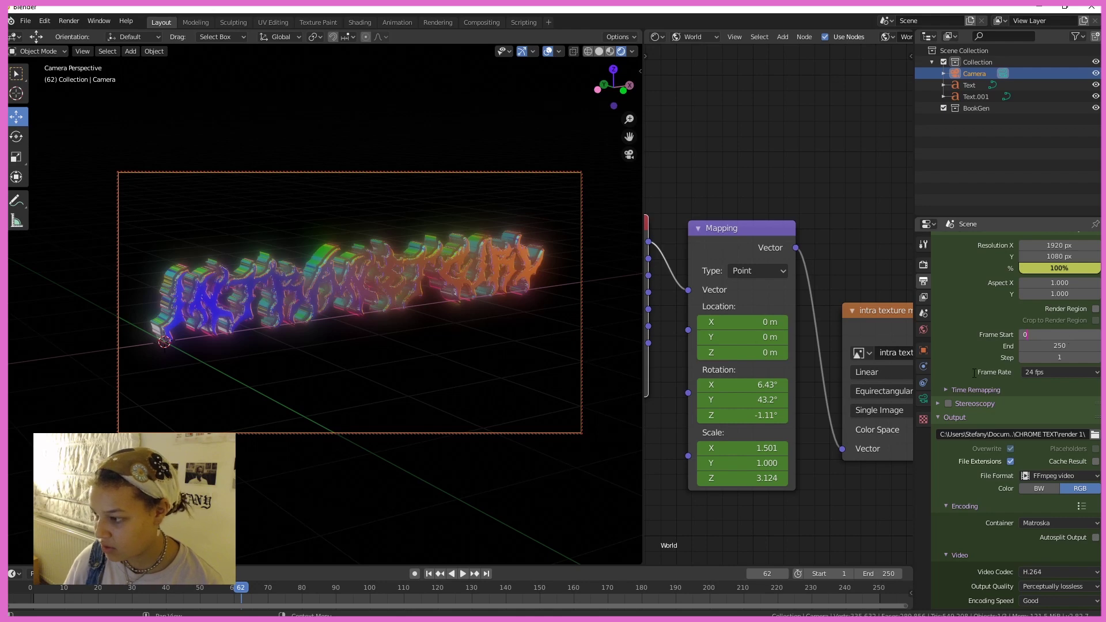
scroll(1012, 409, down, 2)
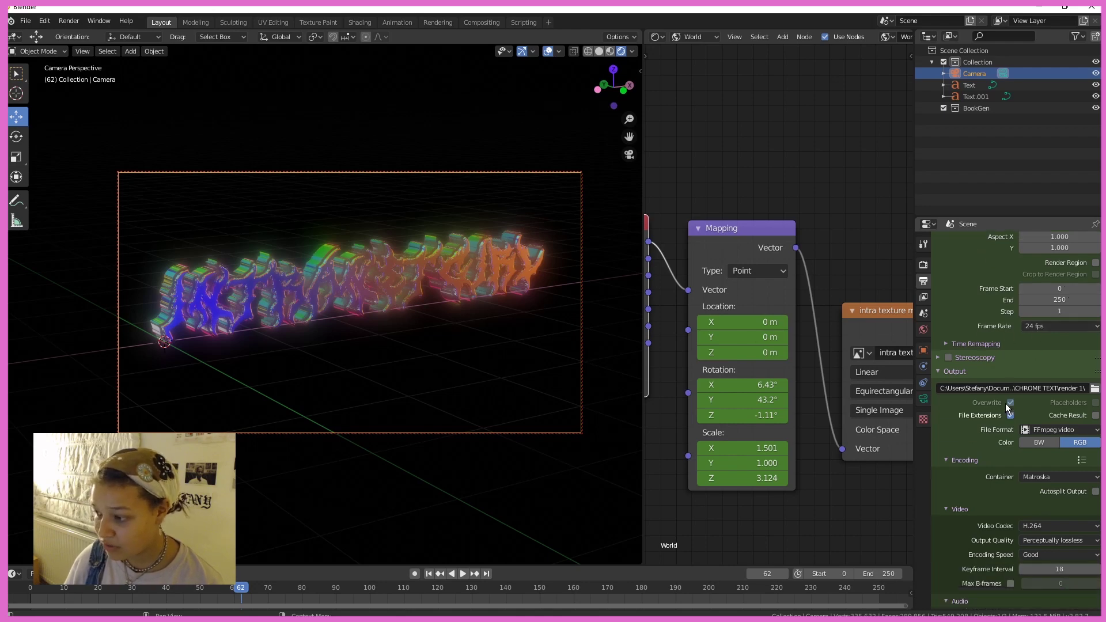
scroll(978, 402, down, 2)
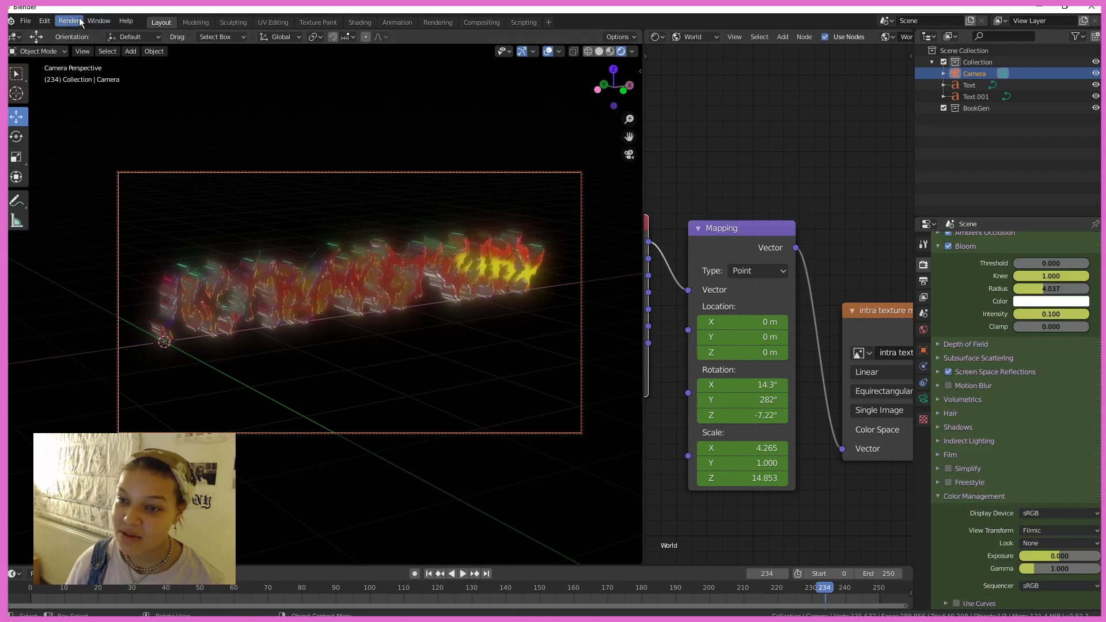
Step: Render the full animation through frame 250, then minimize the render window
click(77, 22)
click(90, 46)
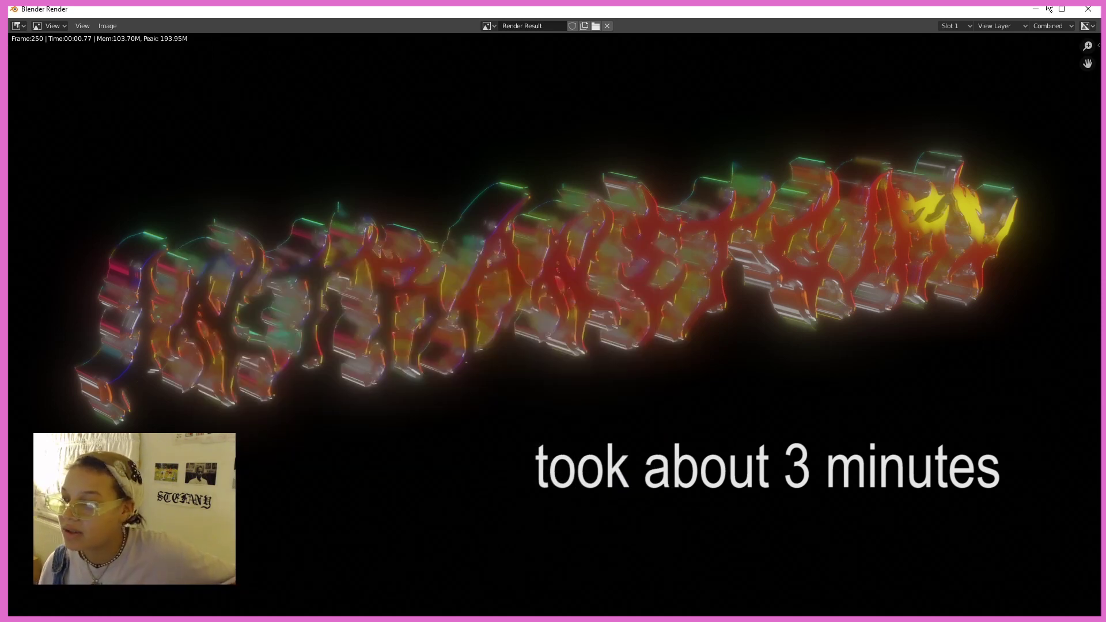
click(1035, 13)
Step: Minimize Blender and play the rendered 0000-0250 video from the render 1 folder
click(1036, 13)
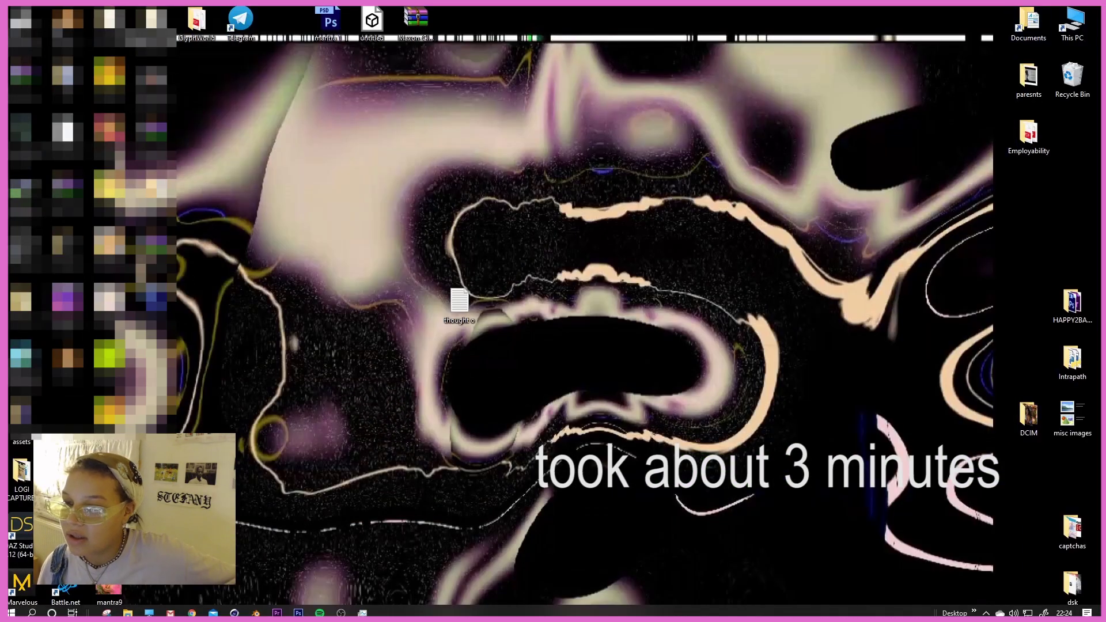
mouse_move(128, 613)
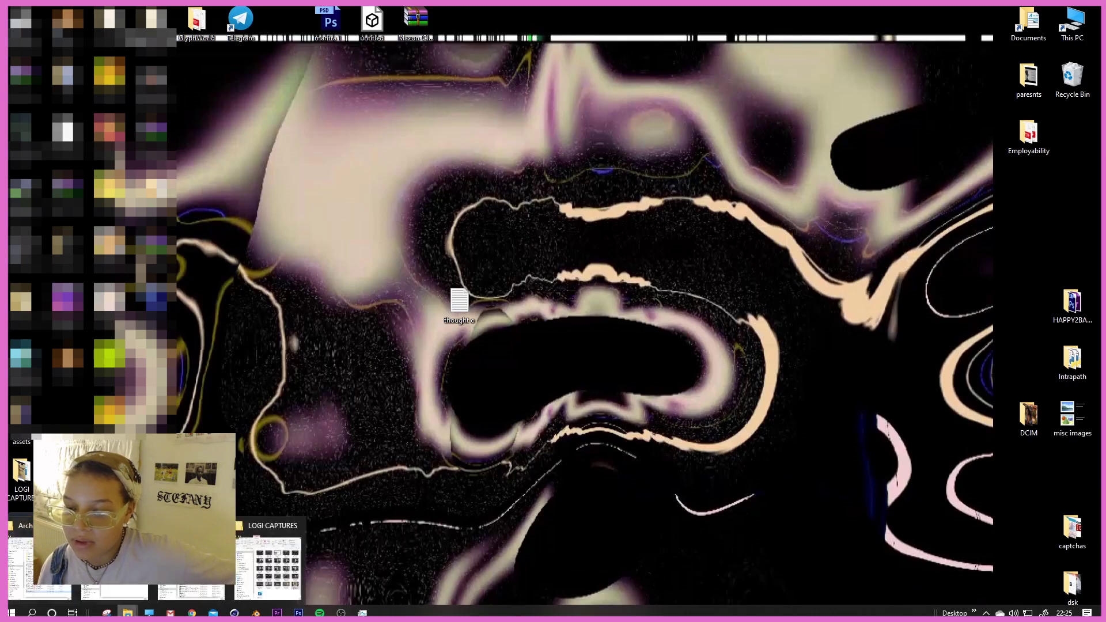
click(270, 556)
double_click(192, 146)
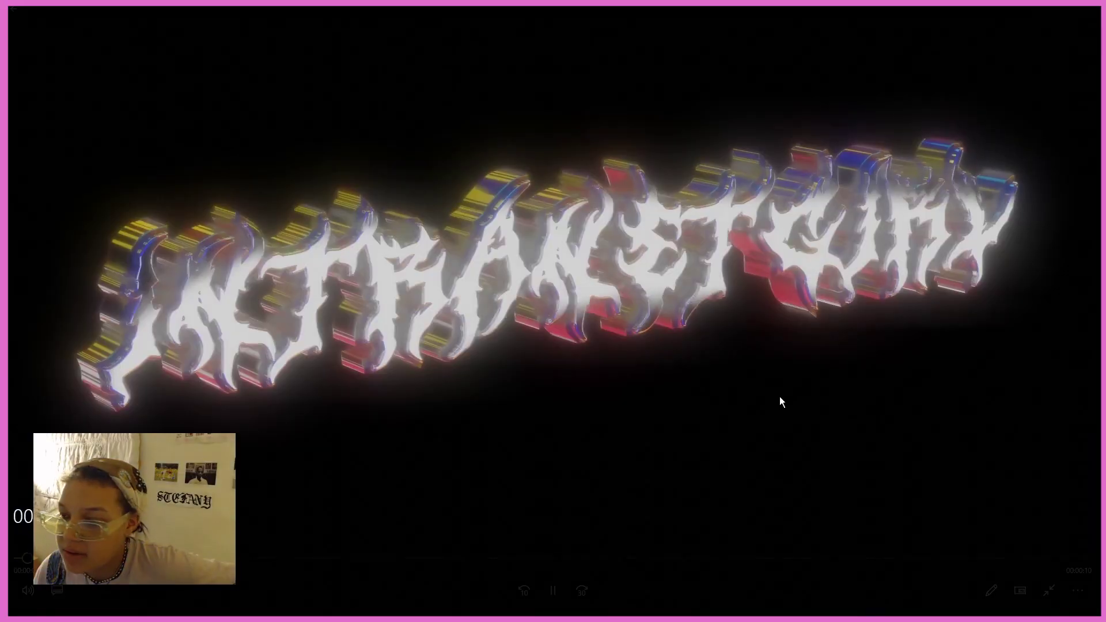